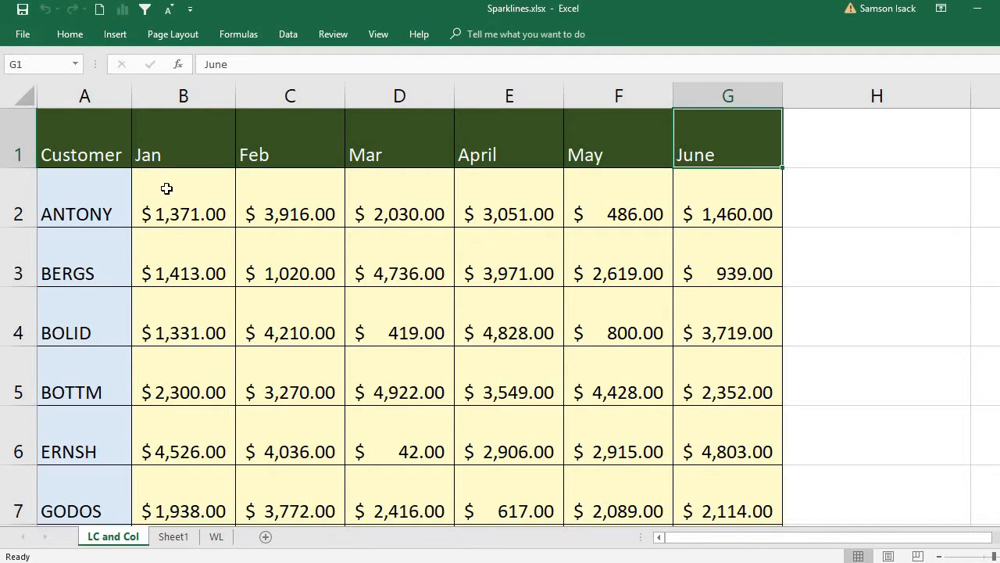
pyautogui.click(117, 211)
pyautogui.click(166, 215)
pyautogui.moveTo(247, 204); pyautogui.dragTo(735, 215)
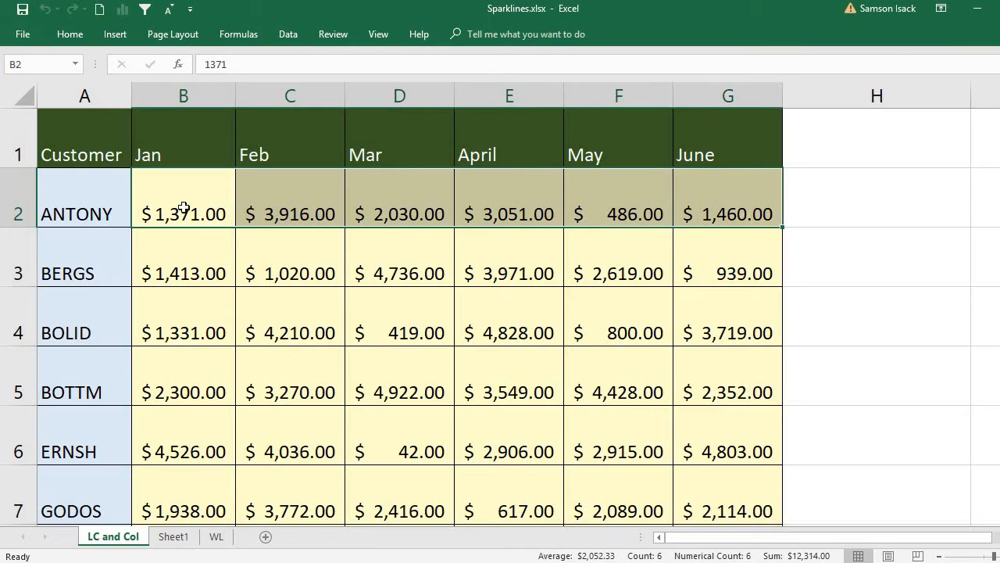
pyautogui.click(736, 203)
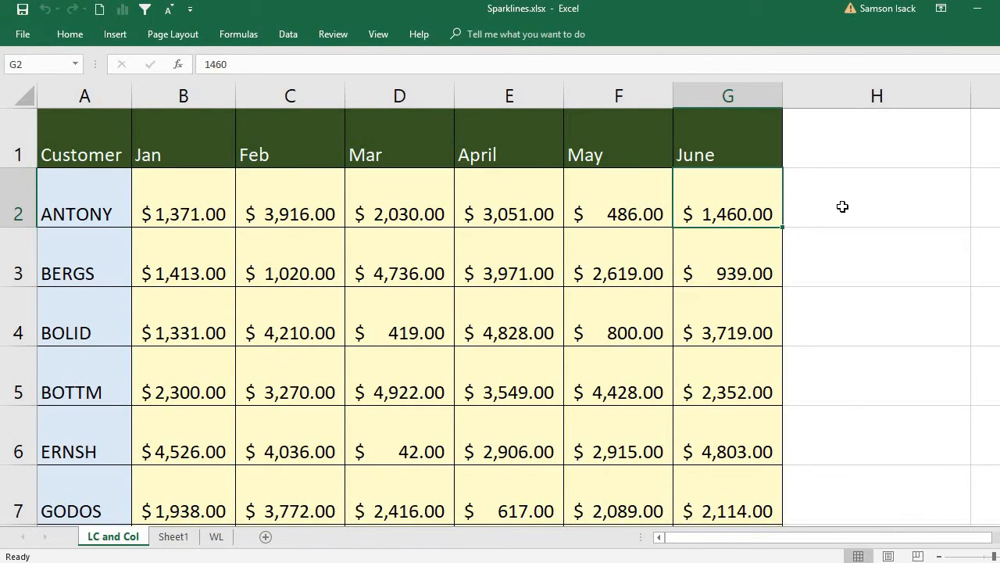
pyautogui.click(842, 207)
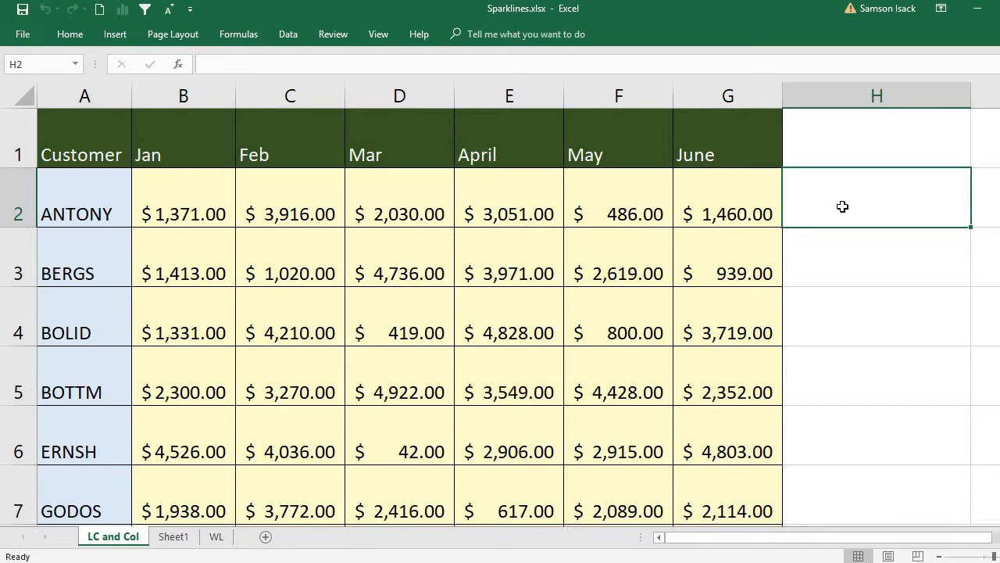
pyautogui.click(837, 275)
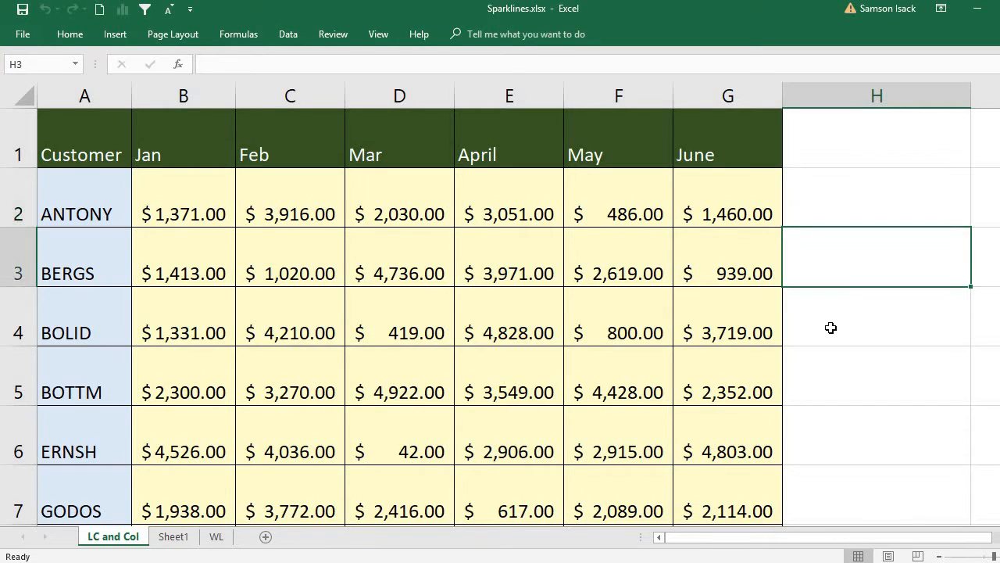
pyautogui.click(831, 329)
pyautogui.click(826, 264)
pyautogui.click(819, 330)
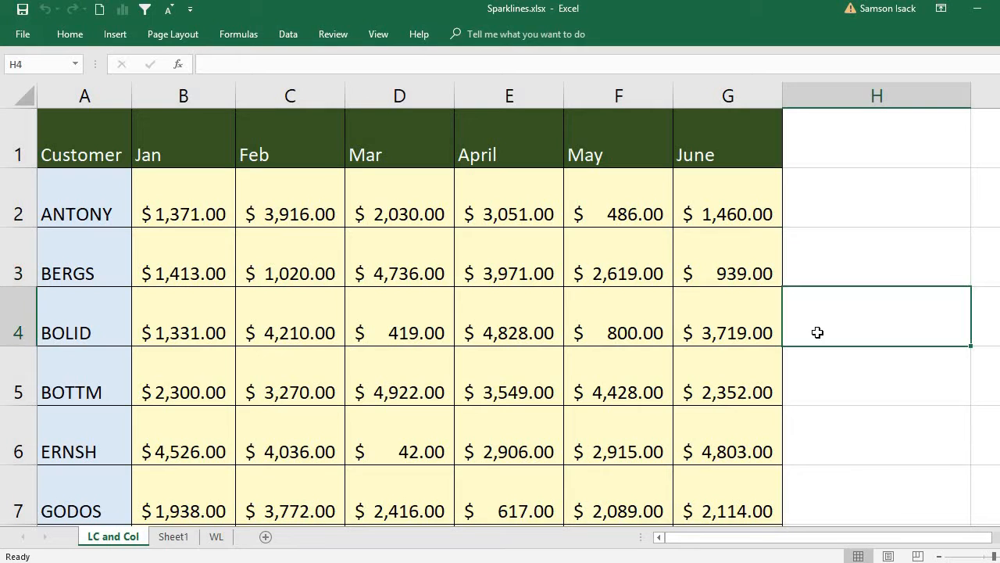
pyautogui.click(834, 189)
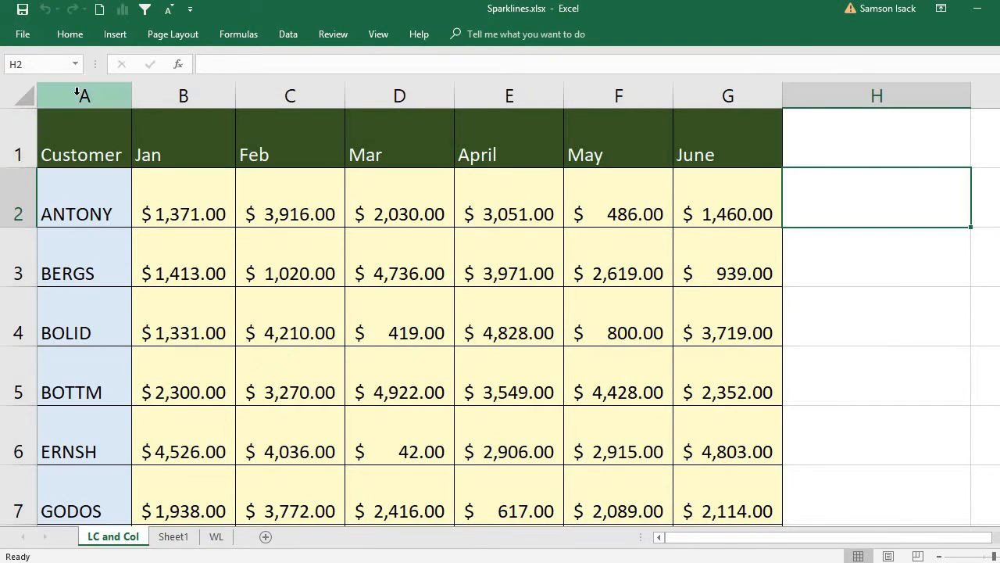
pyautogui.click(114, 36)
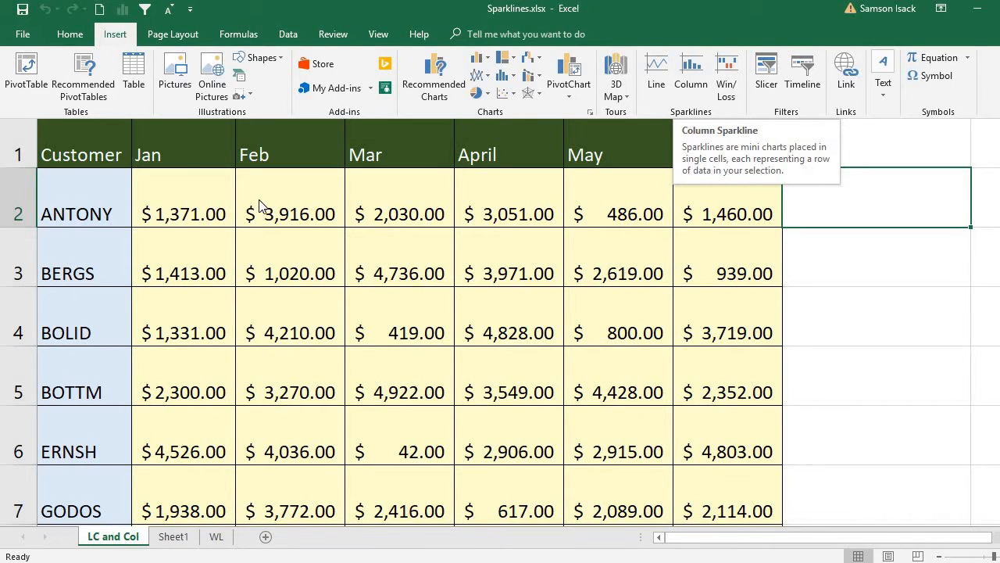
pyautogui.click(167, 209)
pyautogui.click(166, 209)
pyautogui.doubleClick(167, 209)
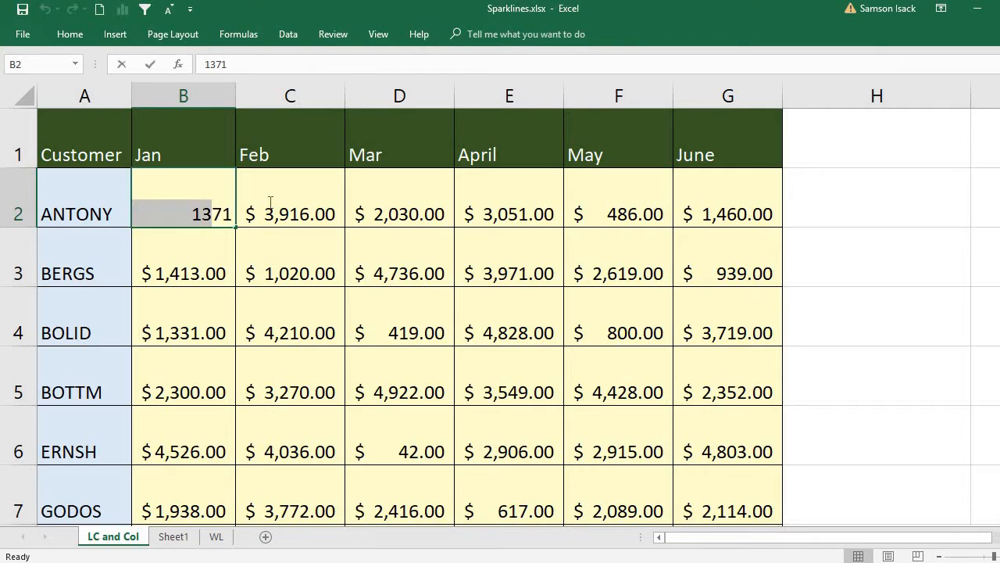
pyautogui.click(650, 210)
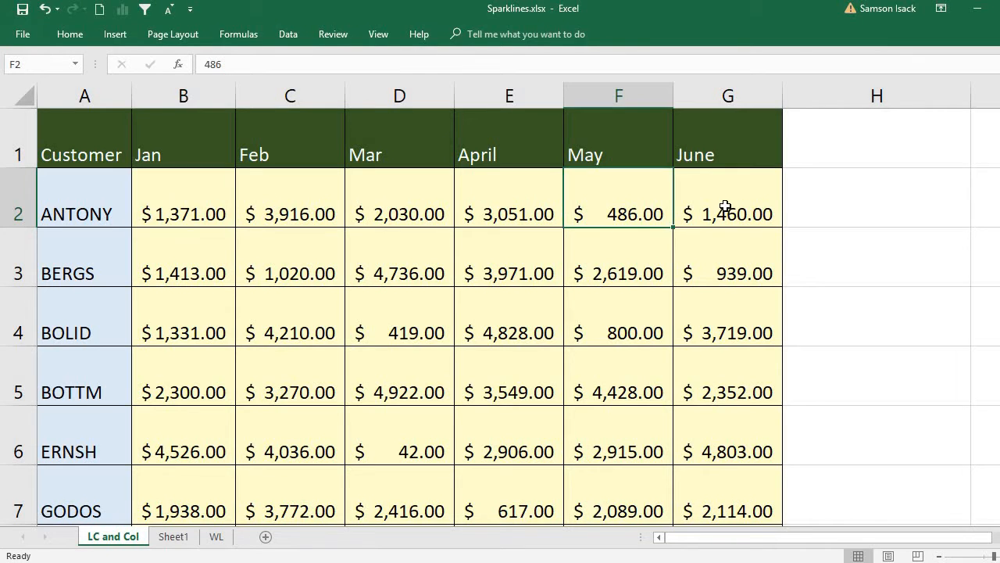
pyautogui.moveTo(726, 208); pyautogui.dragTo(78, 209)
pyautogui.click(870, 208)
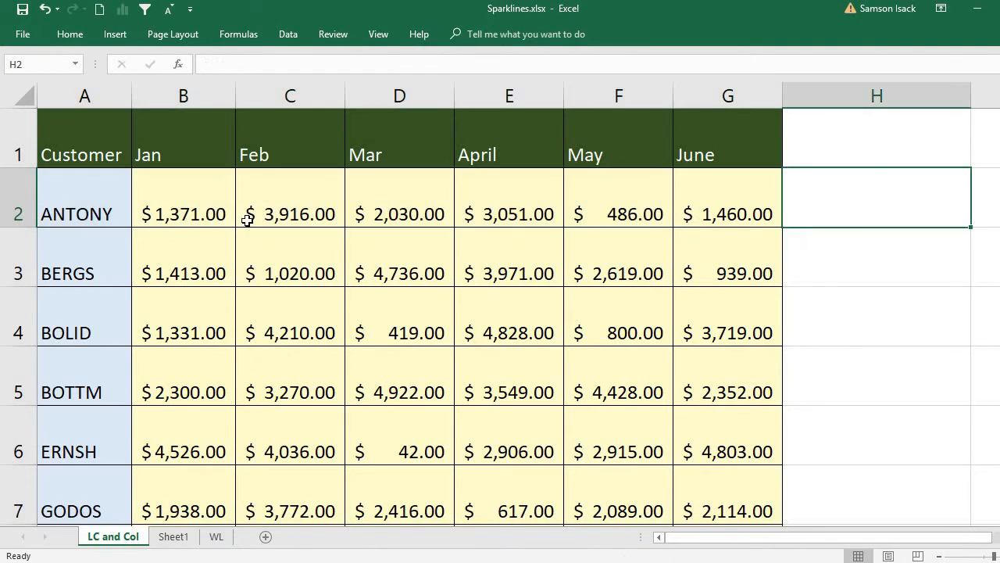
pyautogui.moveTo(194, 210); pyautogui.dragTo(780, 208)
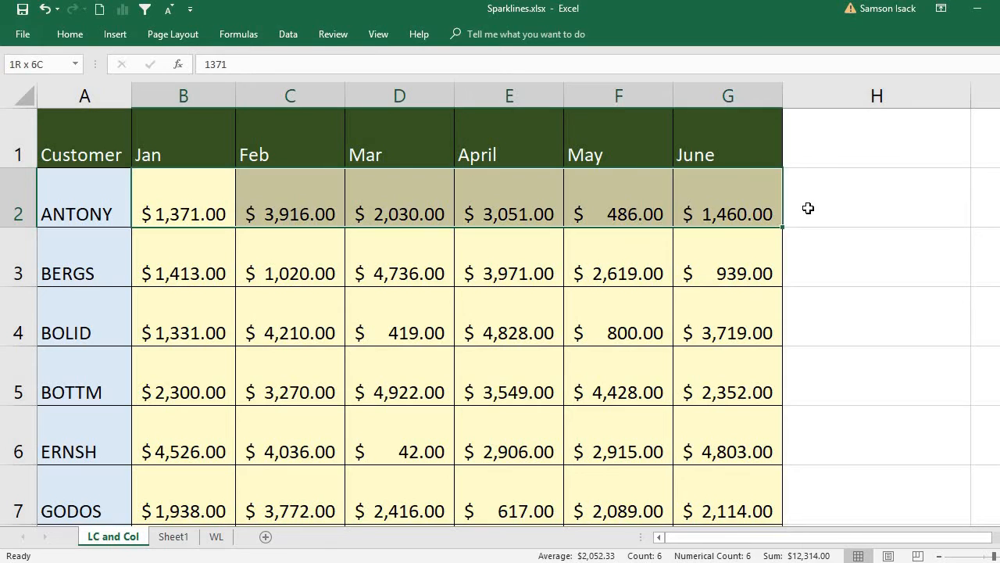
pyautogui.click(863, 209)
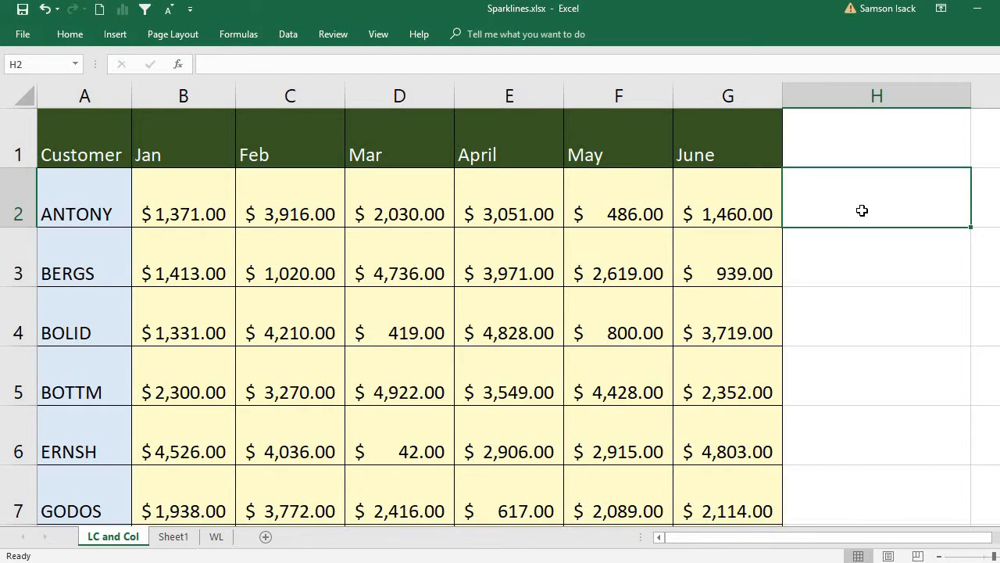
# - Enter the header "chart" in cell H1, beside the June column
pyautogui.click(851, 152)
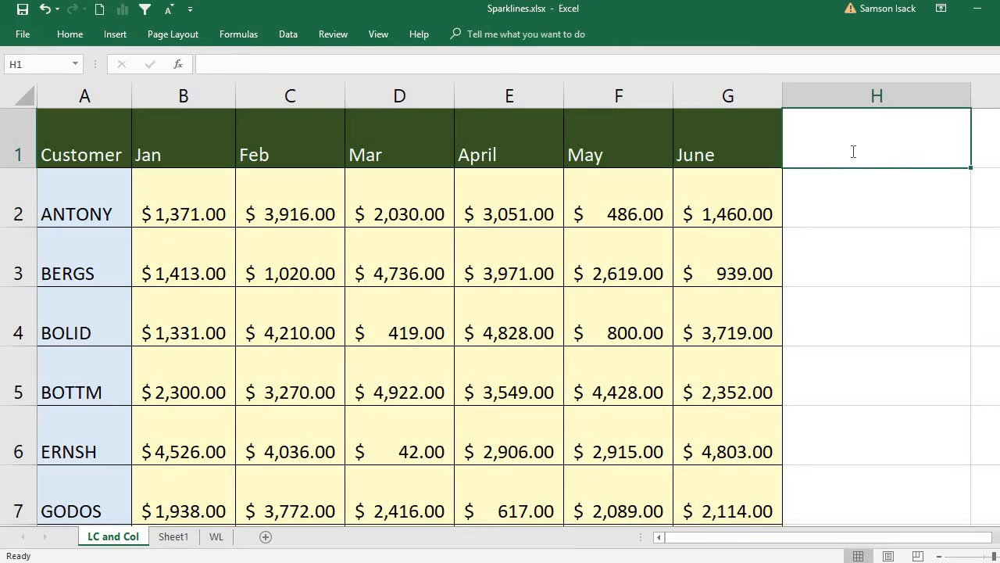
pyautogui.write('chart')
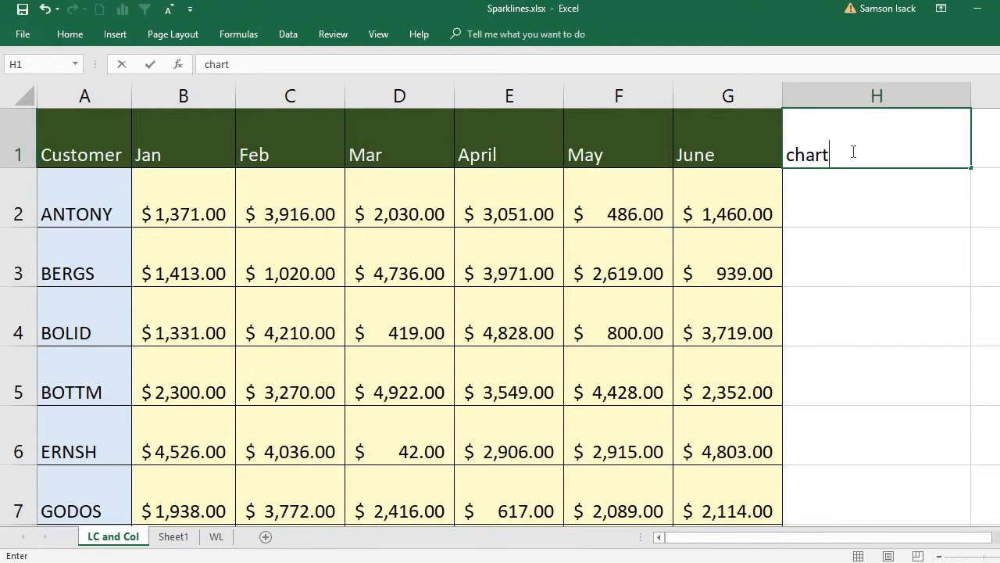
pyautogui.press('Return')
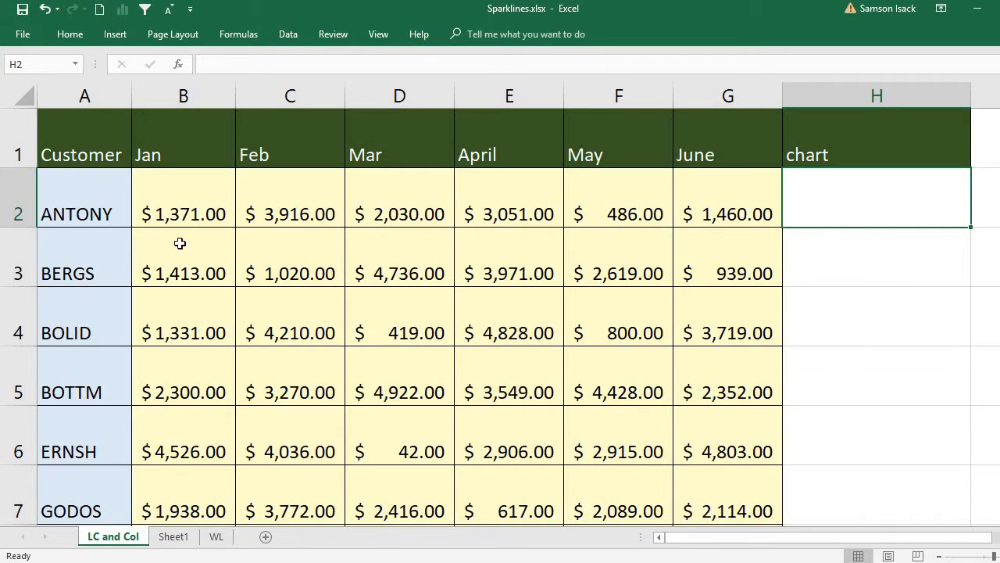
# - Start a column sparkline for cell H2 and set its data range to B2:G2
pyautogui.moveTo(177, 214); pyautogui.dragTo(773, 205)
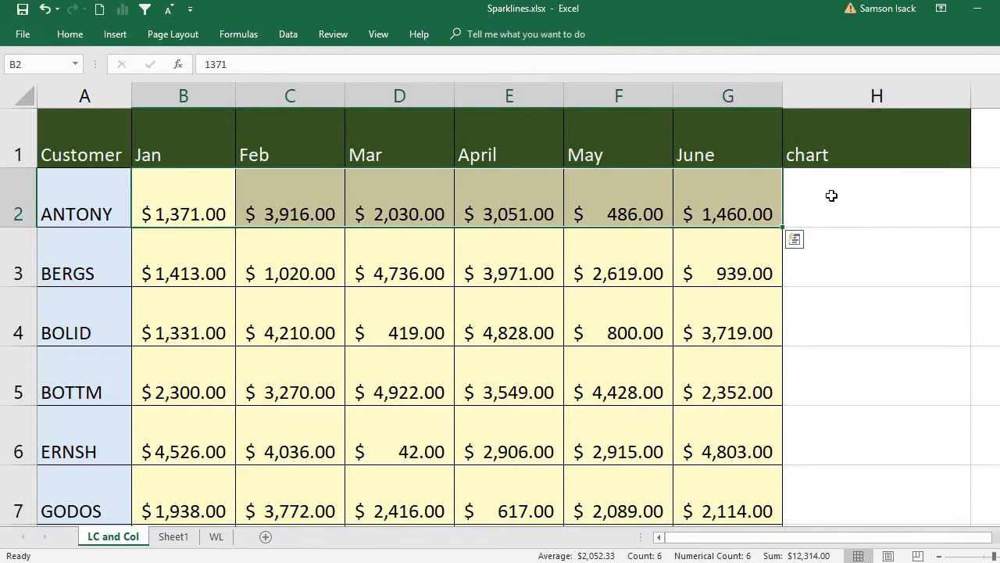
pyautogui.click(832, 196)
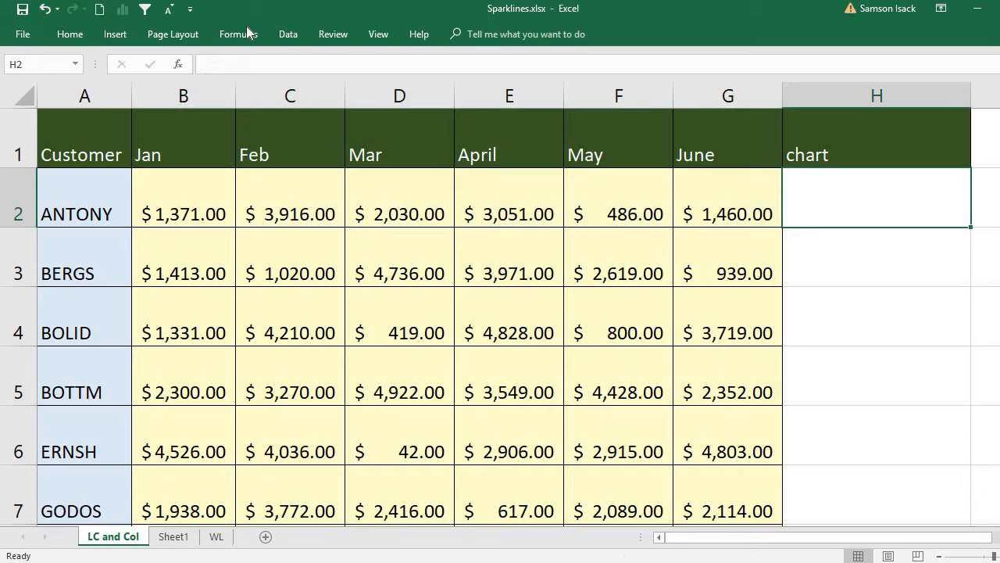
pyautogui.click(113, 36)
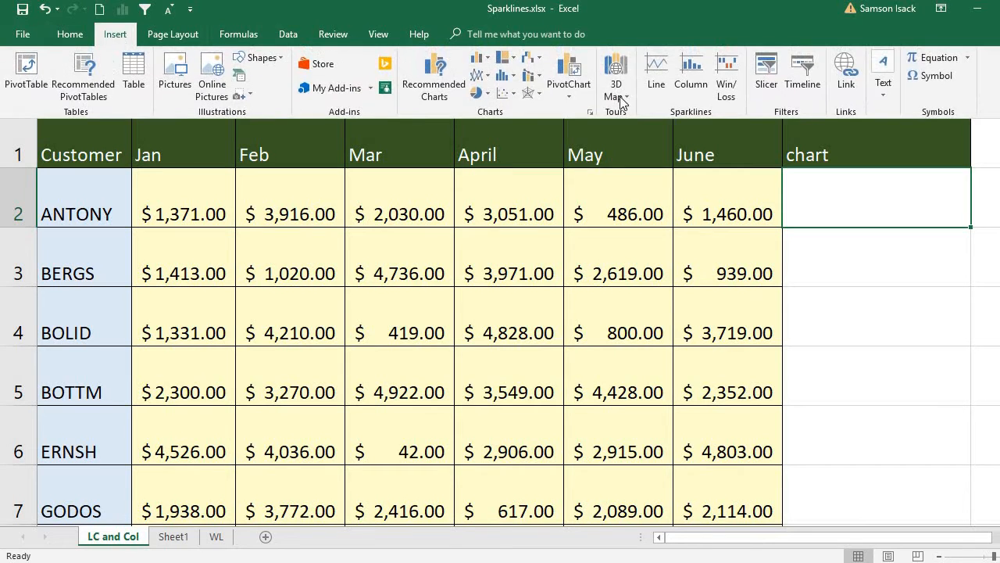
pyautogui.click(702, 95)
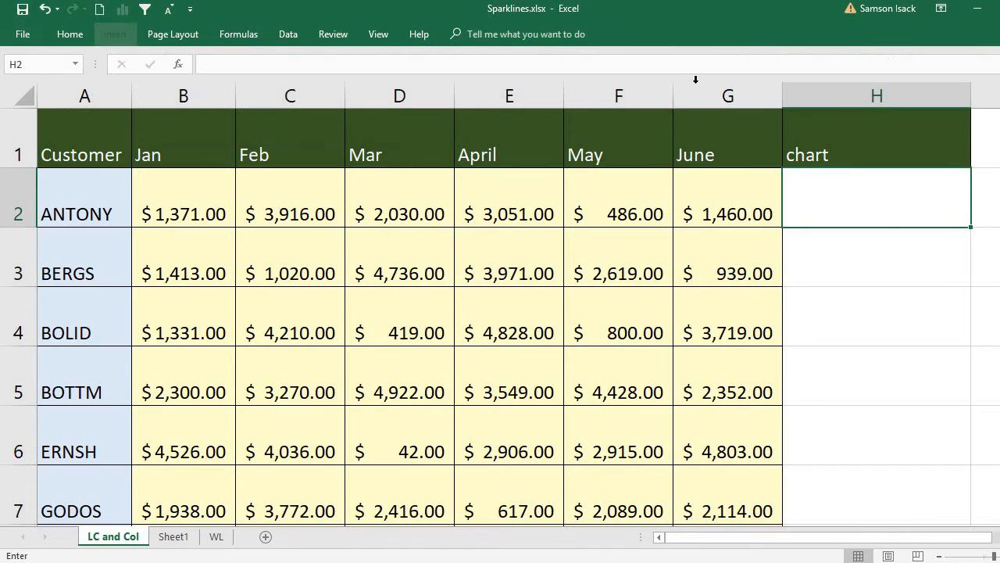
pyautogui.moveTo(238, 164); pyautogui.dragTo(261, 270)
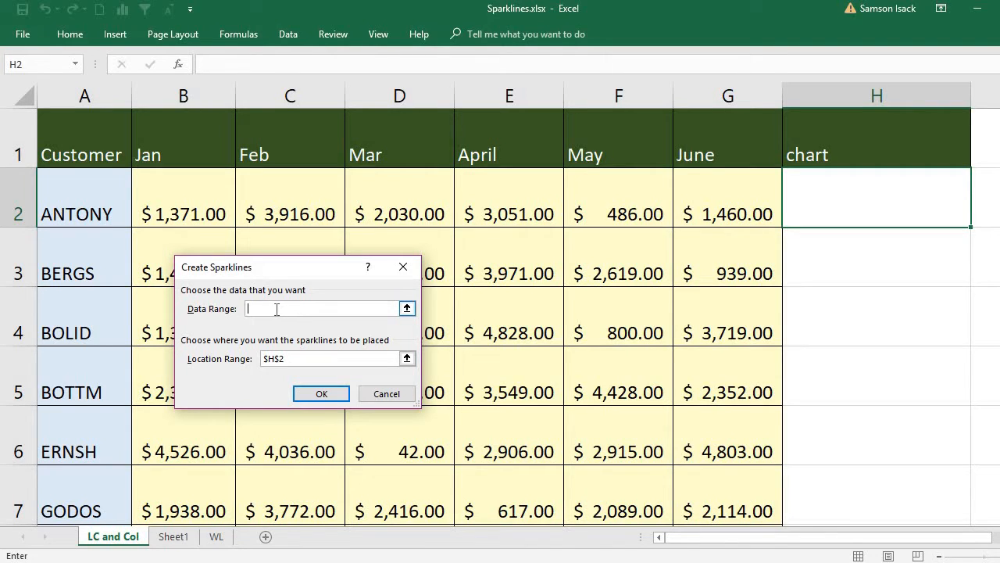
pyautogui.moveTo(210, 200); pyautogui.dragTo(773, 201)
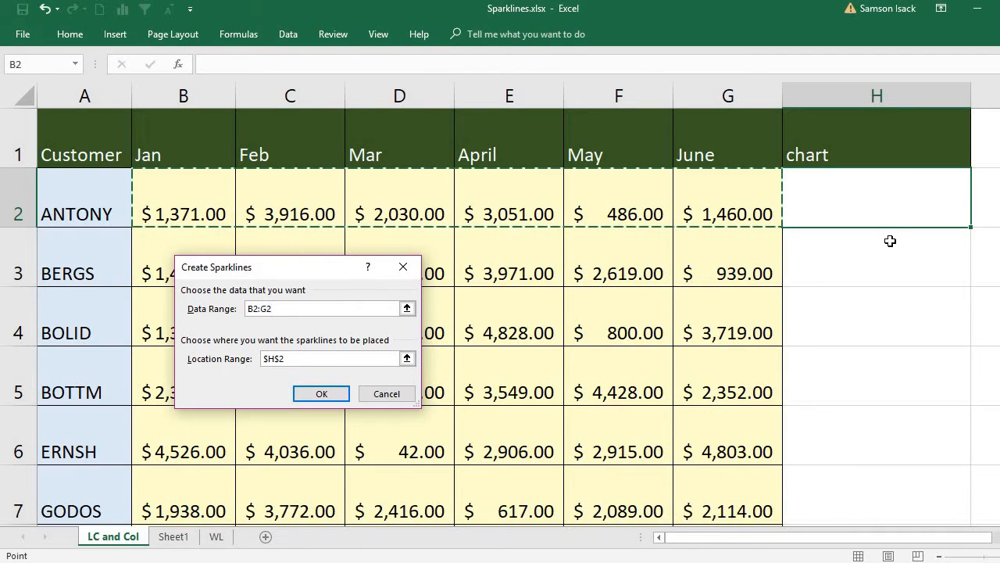
pyautogui.click(877, 206)
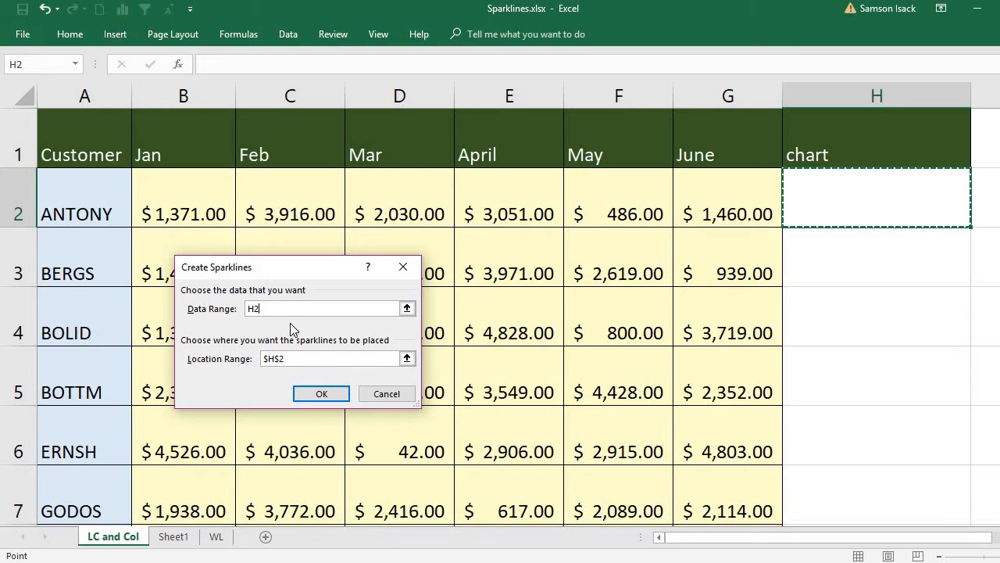
pyautogui.moveTo(292, 307); pyautogui.dragTo(193, 313)
pyautogui.moveTo(181, 194); pyautogui.dragTo(688, 220)
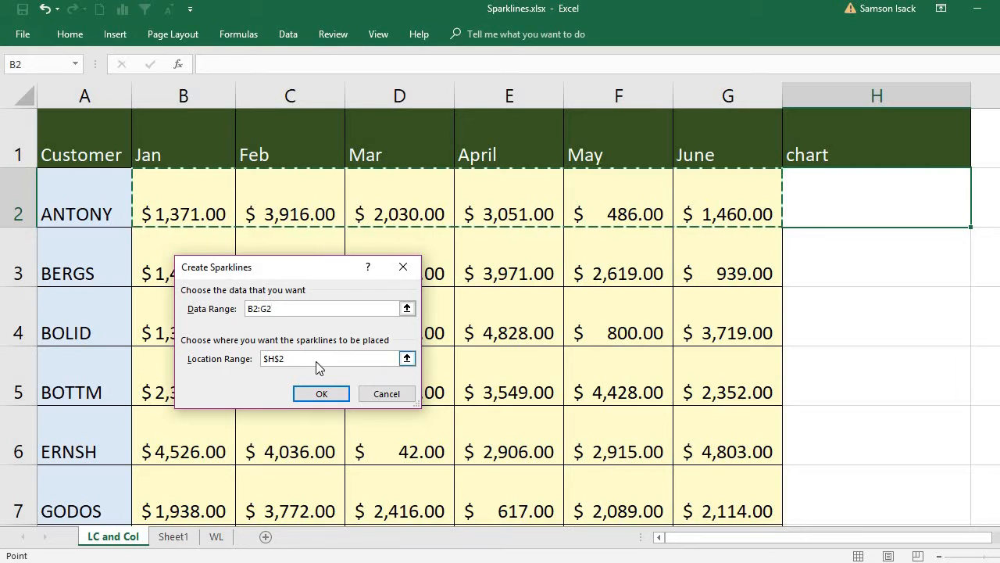
# - Re-enter $H$2 as the location range and create the column sparkline there
pyautogui.moveTo(315, 360); pyautogui.dragTo(265, 362)
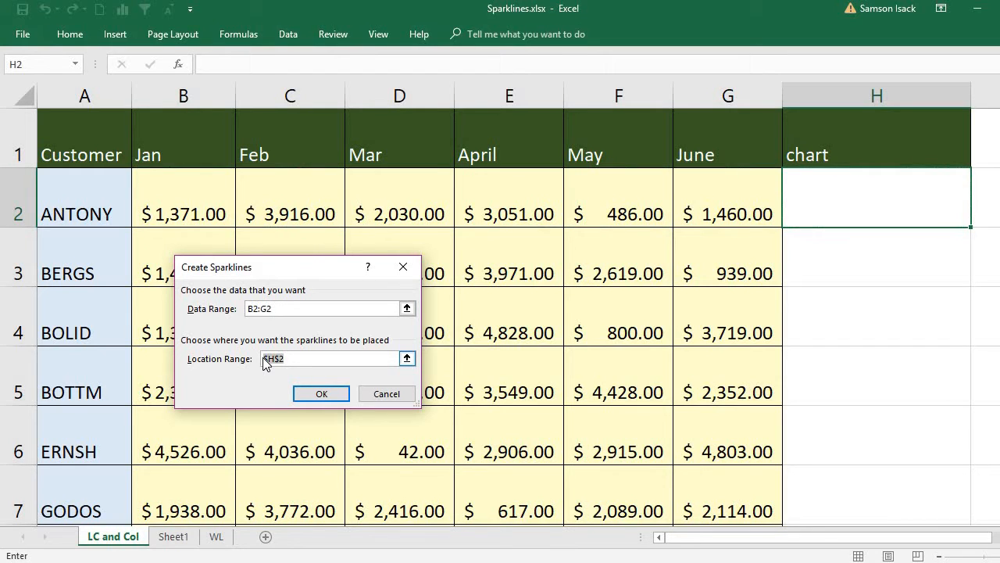
pyautogui.press('BackSpace')
pyautogui.click(837, 194)
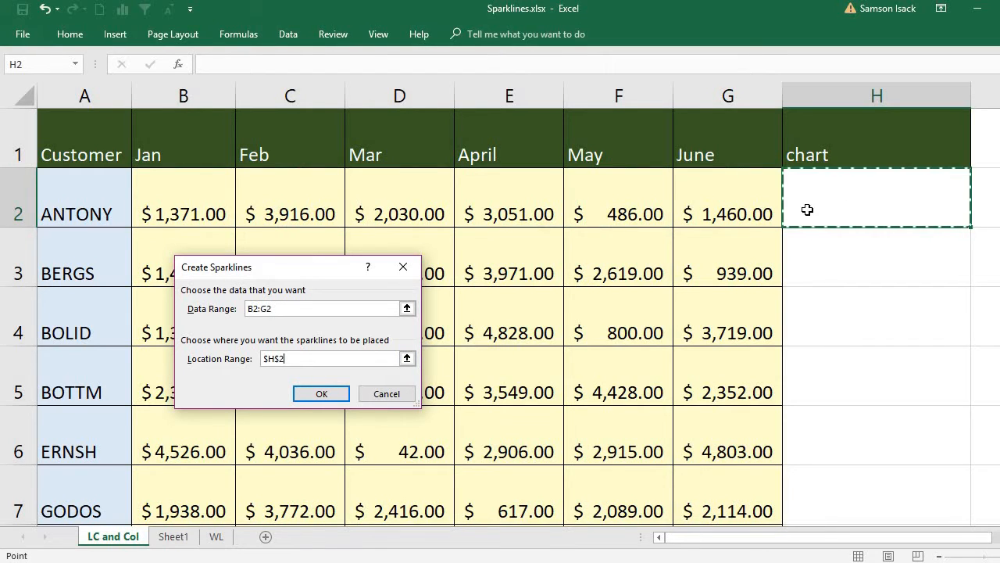
pyautogui.click(322, 395)
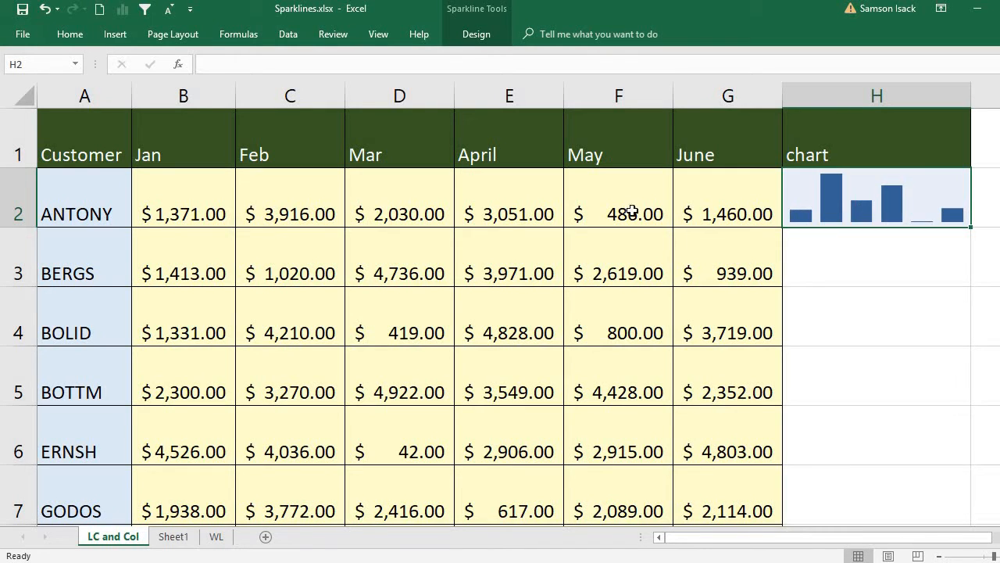
# - Start another set of column sparklines with the data range B2:G278 to cover all customer rows
pyautogui.click(195, 209)
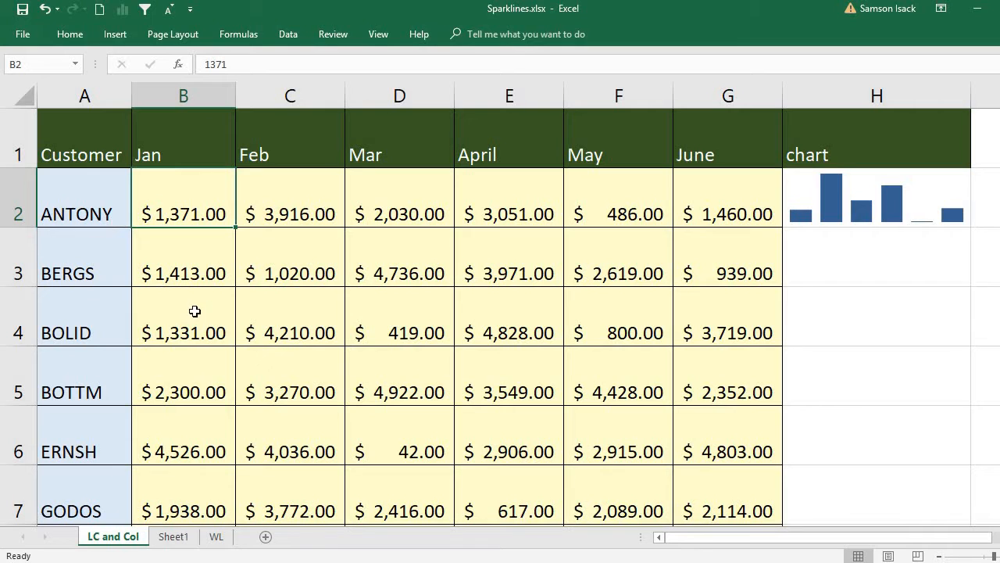
pyautogui.click(875, 197)
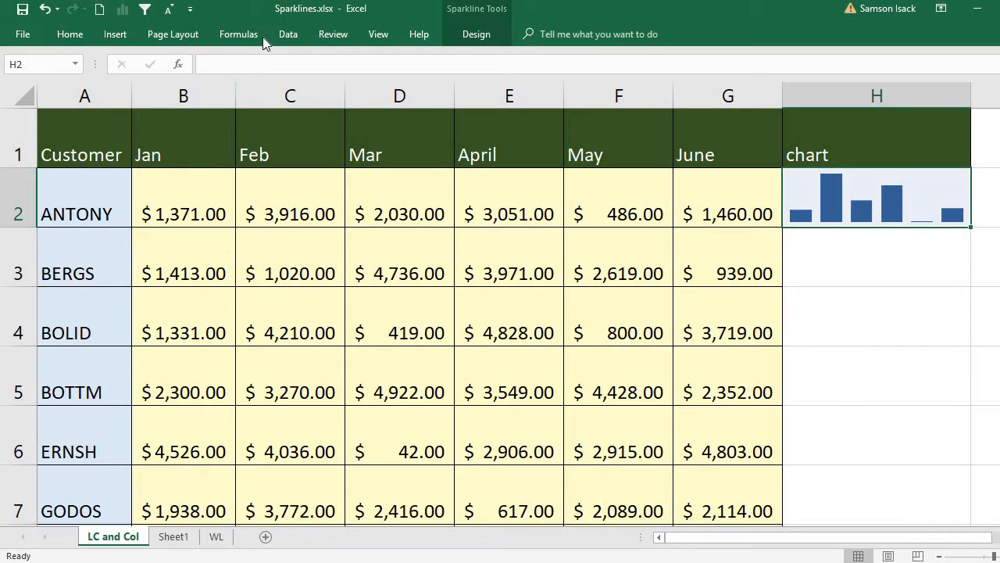
pyautogui.click(115, 34)
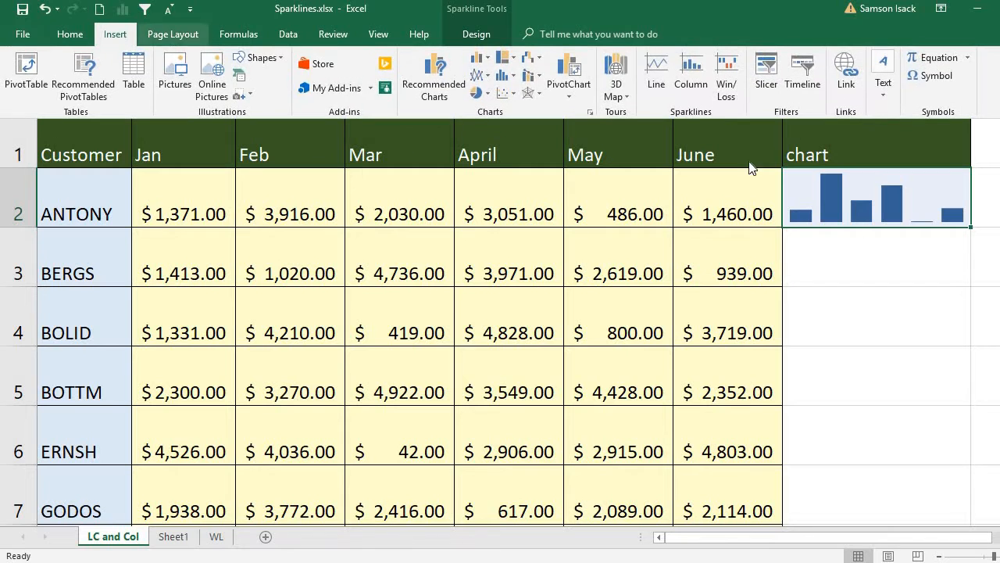
pyautogui.click(690, 74)
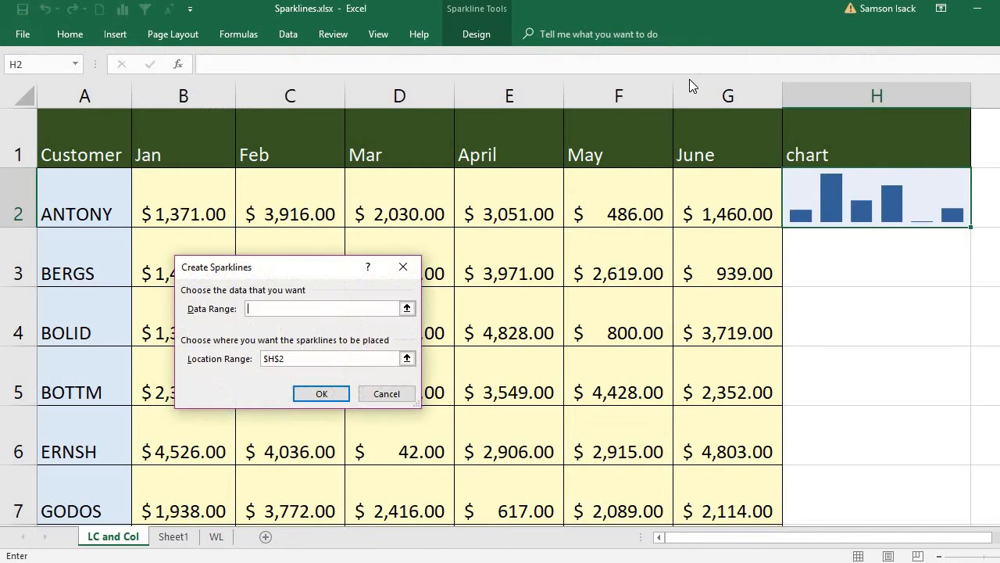
pyautogui.moveTo(159, 202); pyautogui.dragTo(718, 207)
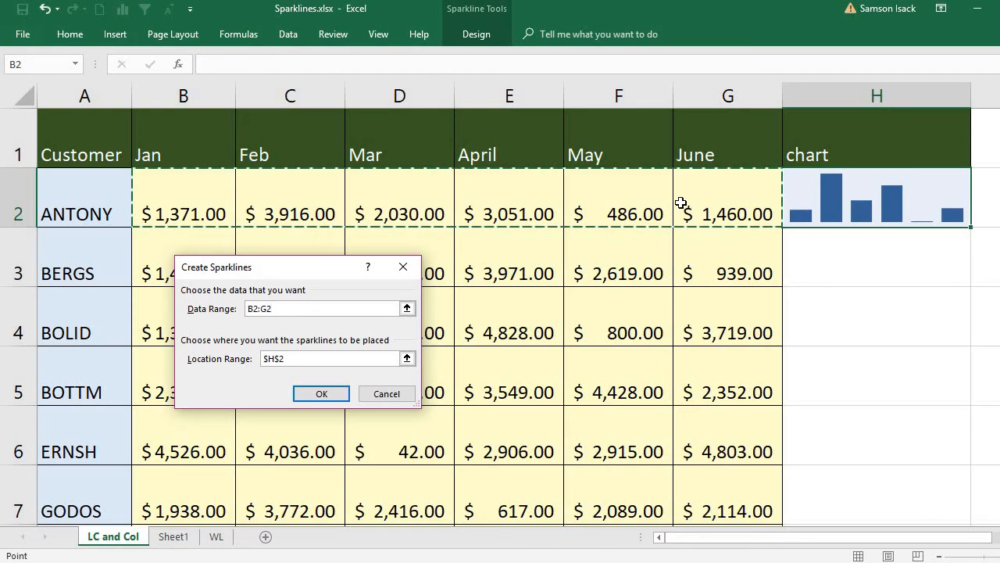
pyautogui.write('78')
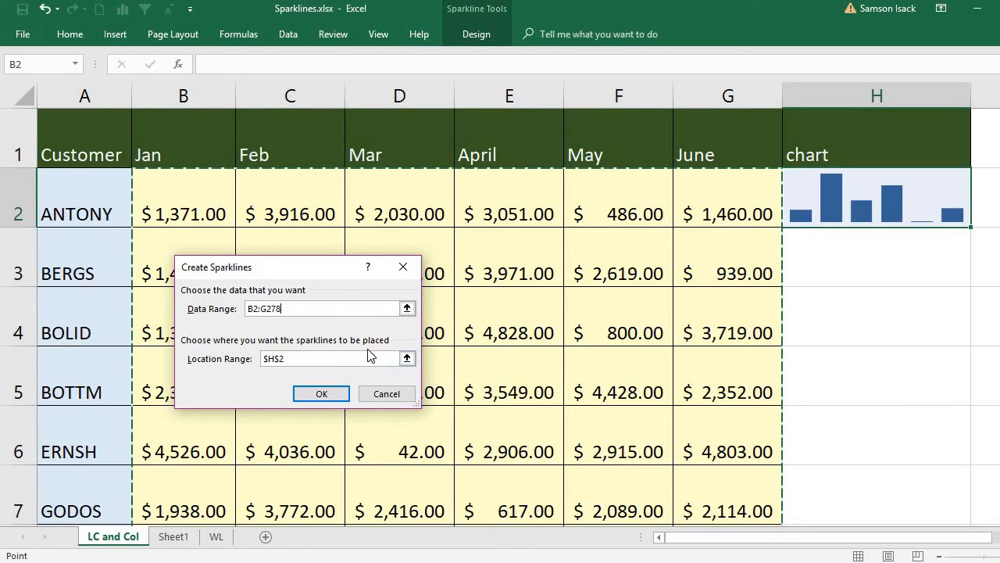
# - Set the sparklines' location range to $H$2:$H$278
pyautogui.moveTo(361, 360); pyautogui.dragTo(221, 361)
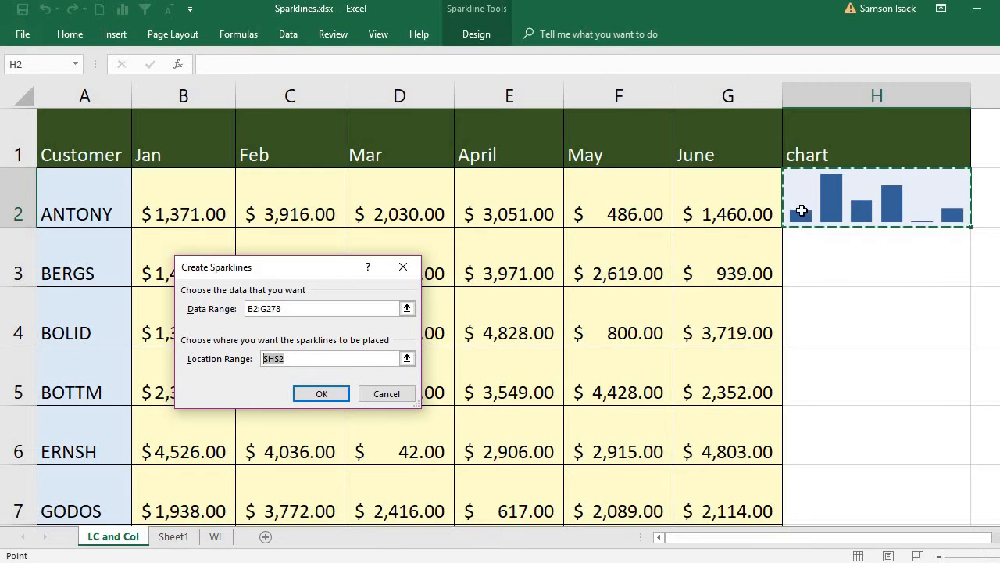
pyautogui.moveTo(900, 201); pyautogui.dragTo(904, 414)
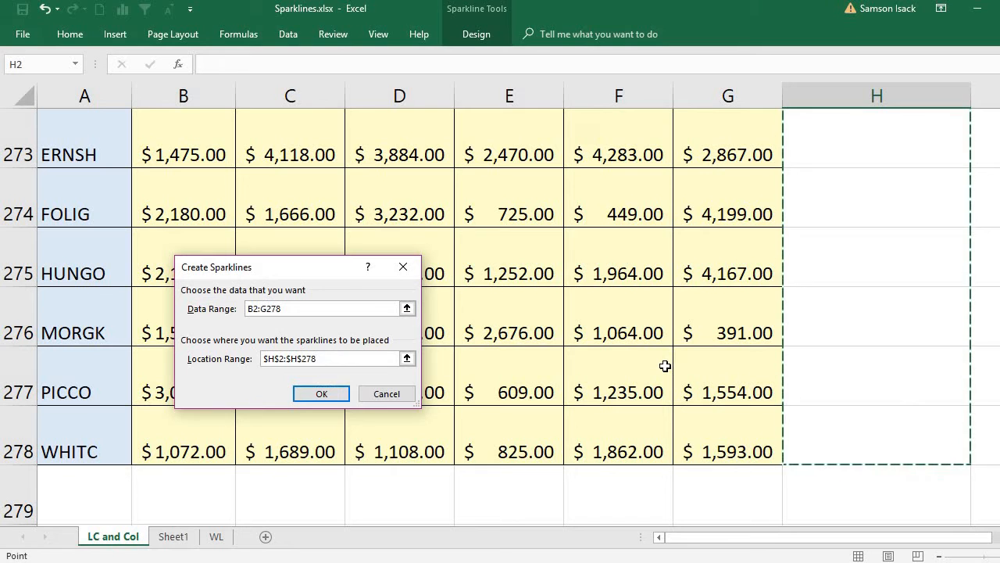
pyautogui.click(292, 309)
pyautogui.click(338, 361)
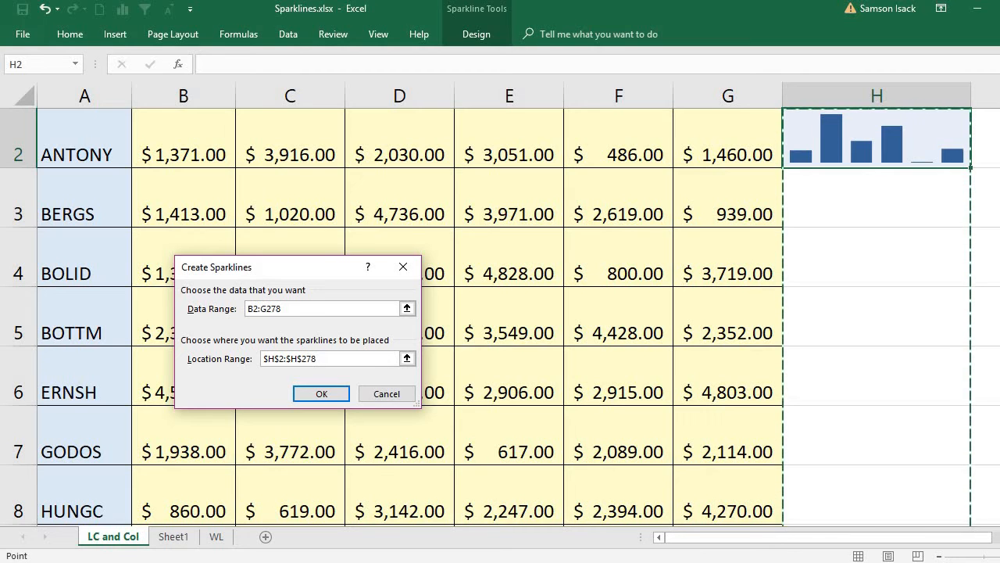
# - Create the column sparklines in H2:H278 from the data range B2:G278
pyautogui.scroll(1, 450, 435)
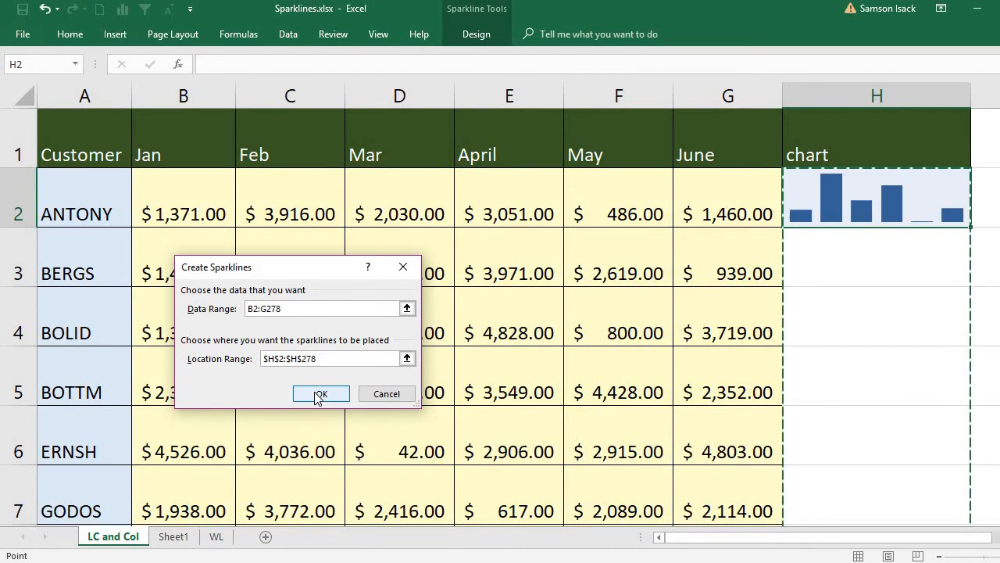
pyautogui.click(319, 394)
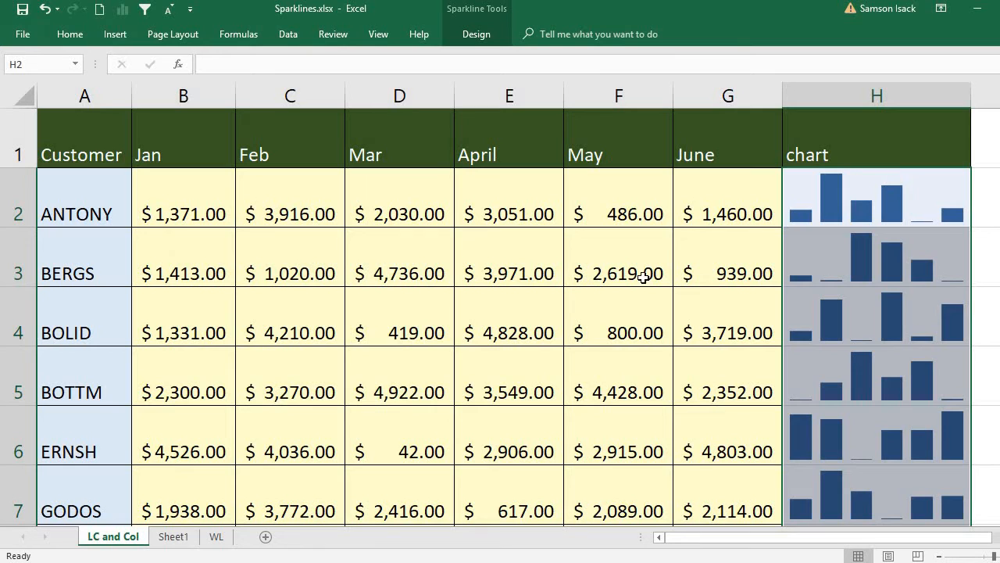
# - Compare the first customer's January to June values with its sparkline and look over the sparklines in rows 3 and 4
pyautogui.click(895, 200)
pyautogui.moveTo(220, 190); pyautogui.dragTo(751, 191)
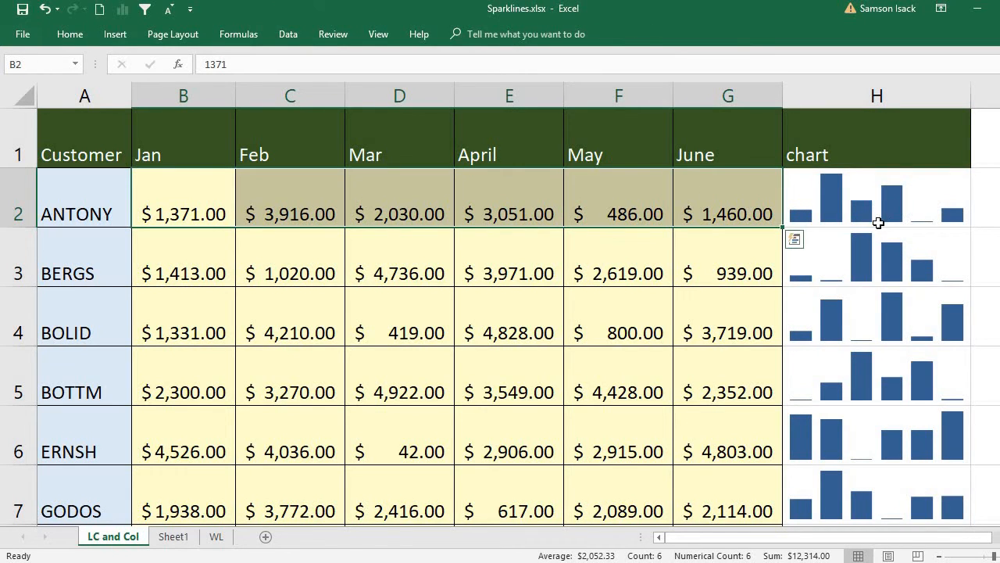
pyautogui.click(840, 280)
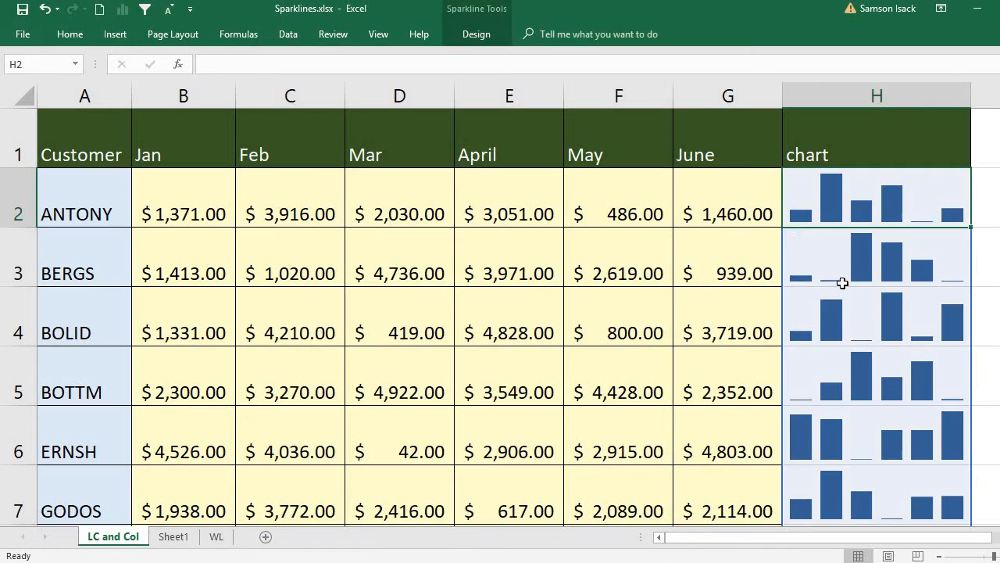
pyautogui.click(838, 315)
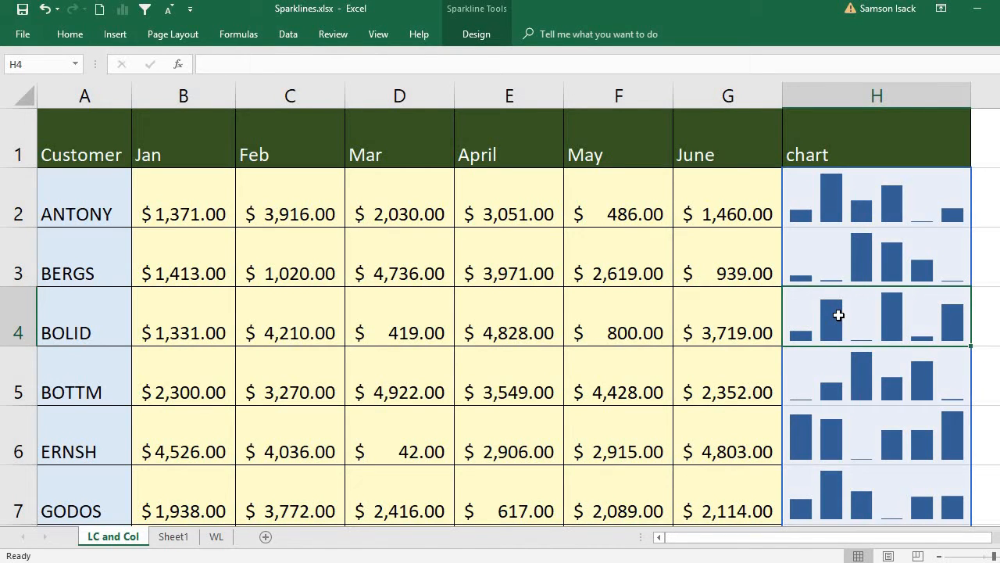
pyautogui.click(856, 240)
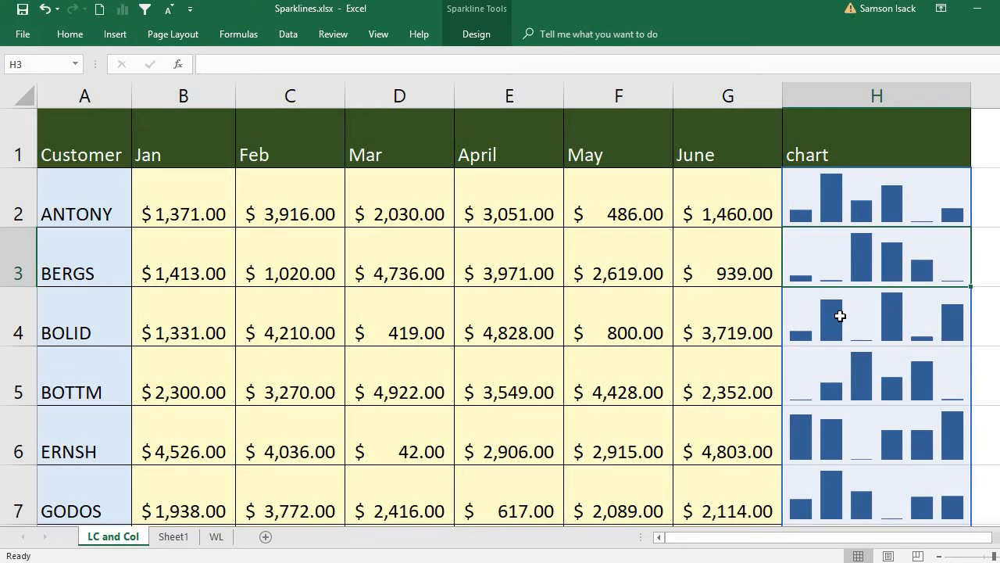
pyautogui.click(839, 312)
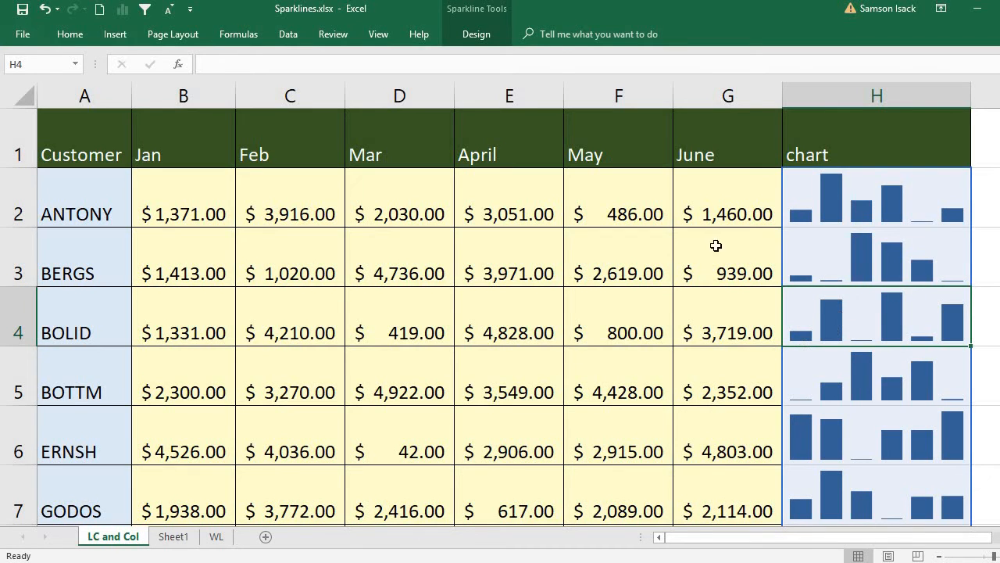
pyautogui.moveTo(171, 212); pyautogui.dragTo(750, 204)
# - Enter the customer's name followed by PERFORMANCE as text over the sparkline in cell H2
pyautogui.click(879, 205)
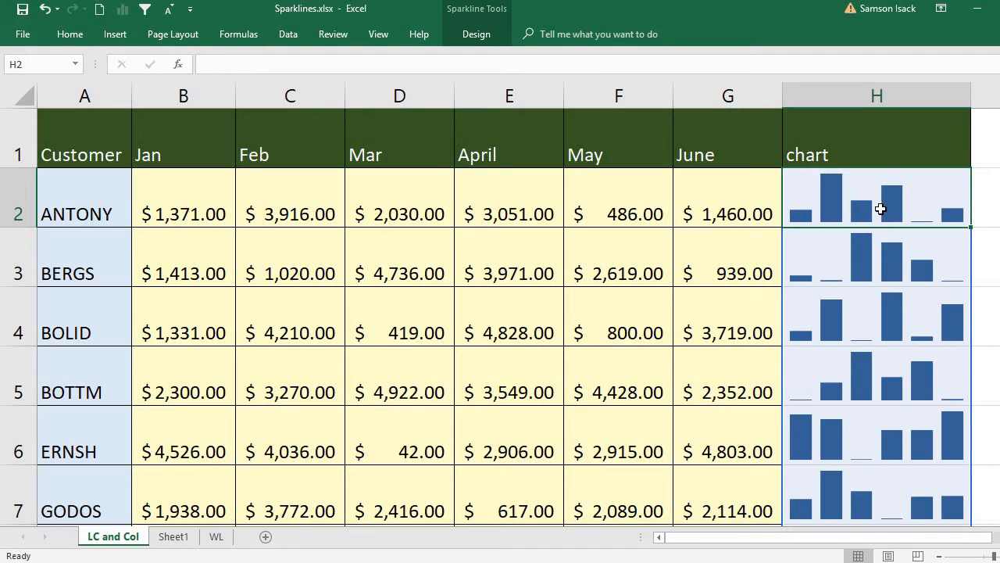
pyautogui.doubleClick(831, 207)
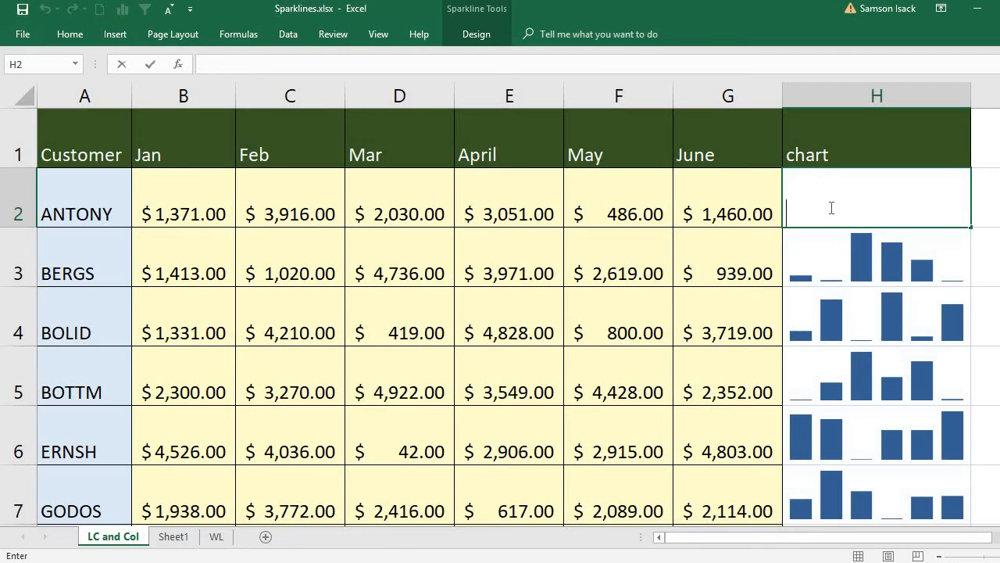
pyautogui.write('ANTONY PERFORMANCE')
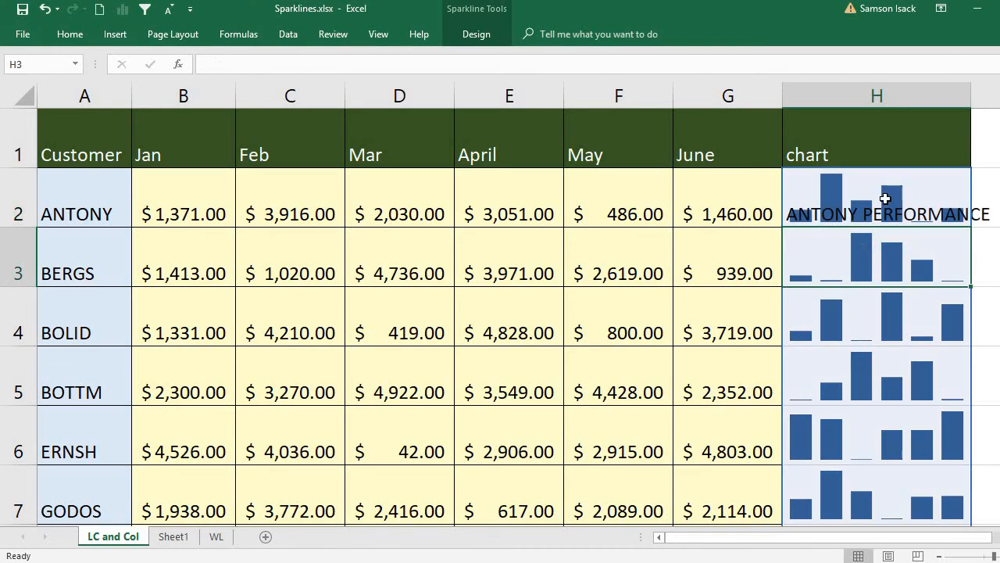
# - Clear the overlaid text from cell H2, leaving only its sparkline
pyautogui.click(885, 198)
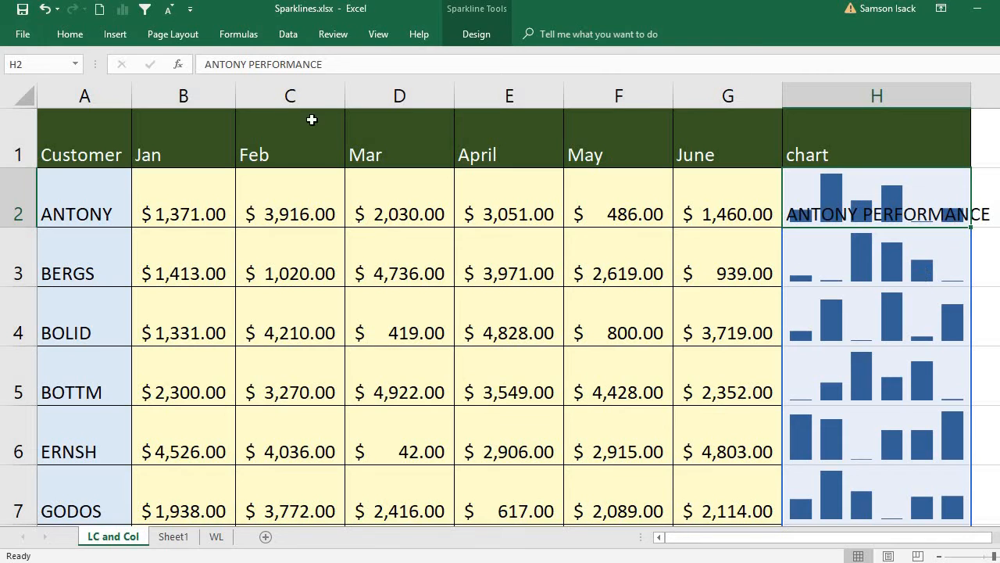
pyautogui.moveTo(336, 66); pyautogui.dragTo(188, 62)
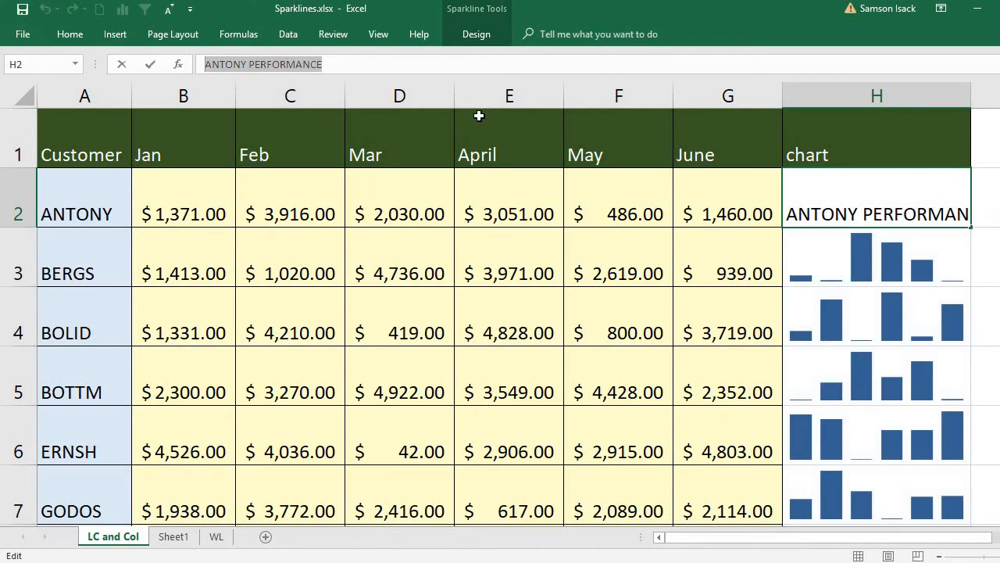
pyautogui.press('Delete')
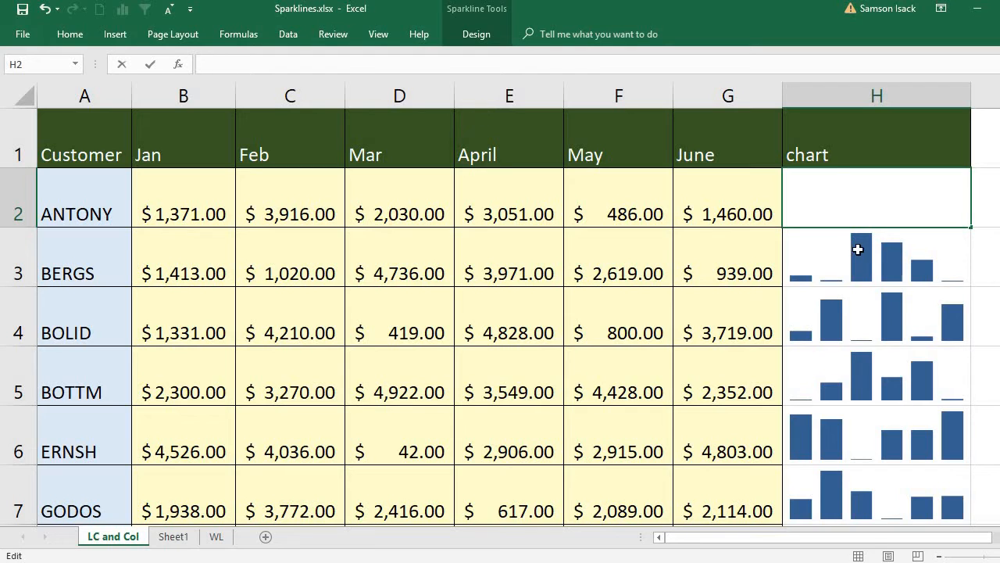
pyautogui.press('Return')
# - Apply the bright gold style from the third row of the style gallery to the column sparklines
pyautogui.click(883, 217)
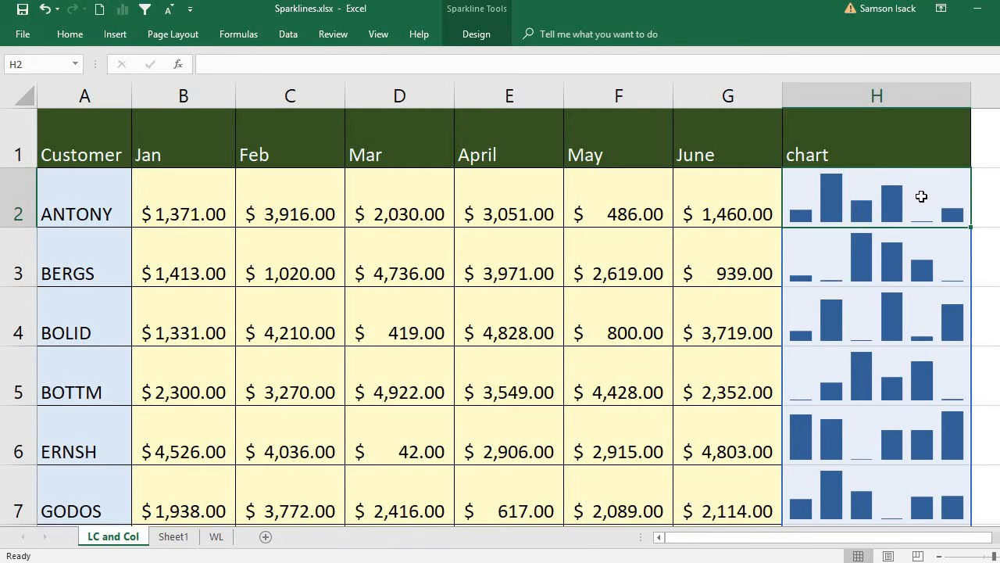
pyautogui.click(483, 33)
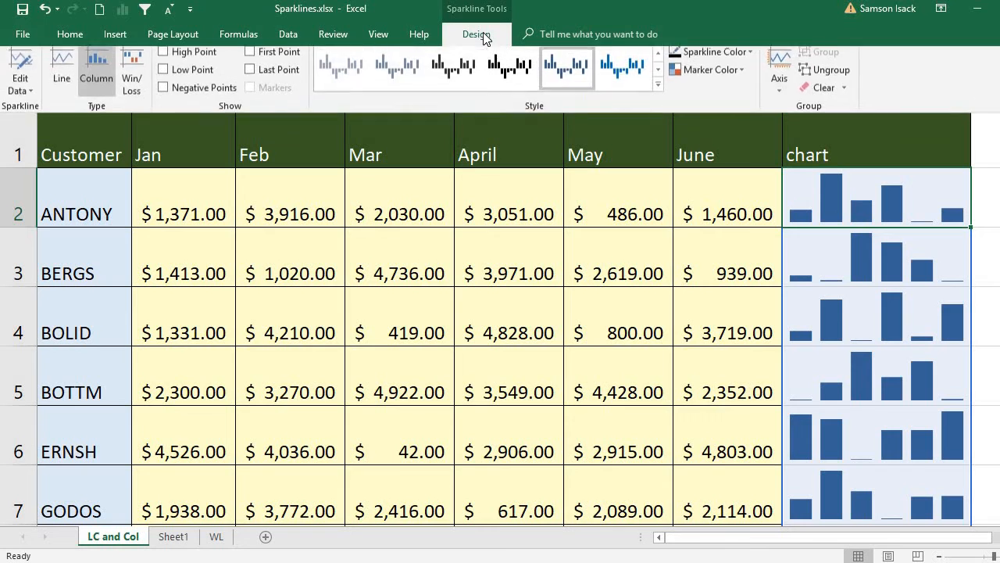
pyautogui.click(659, 89)
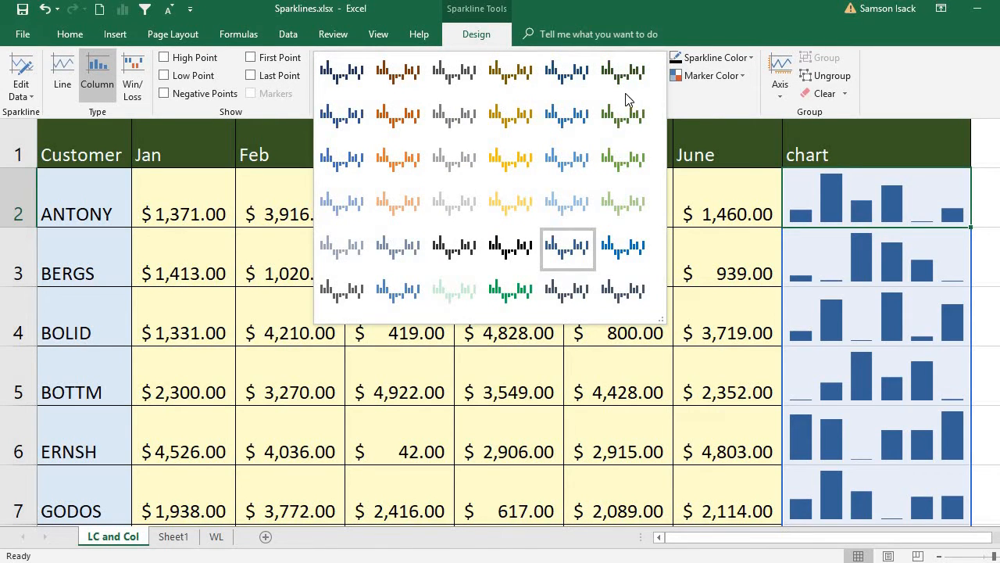
pyautogui.click(509, 160)
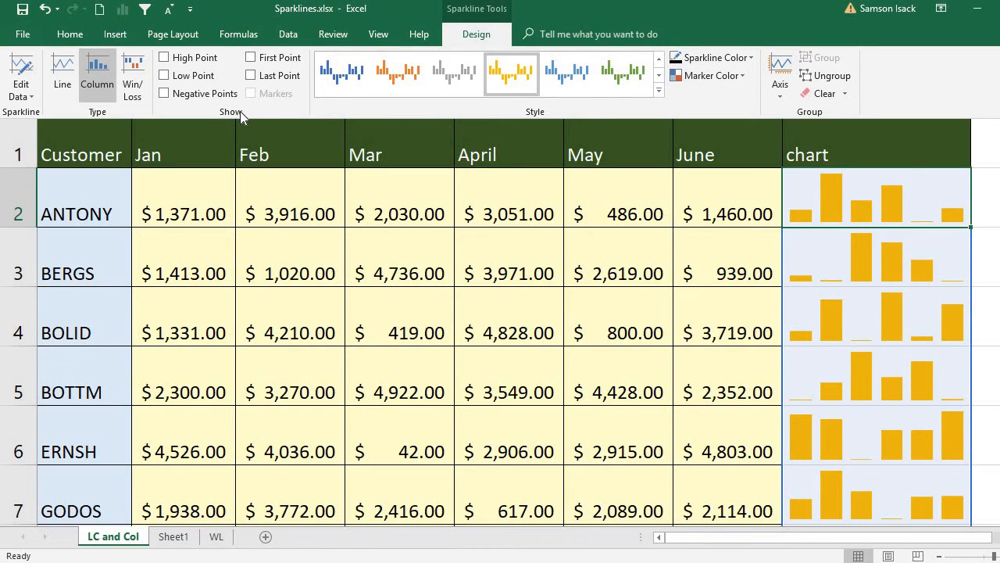
# - Highlight the high, low, negative, first and last points in the sparklines
pyautogui.click(164, 57)
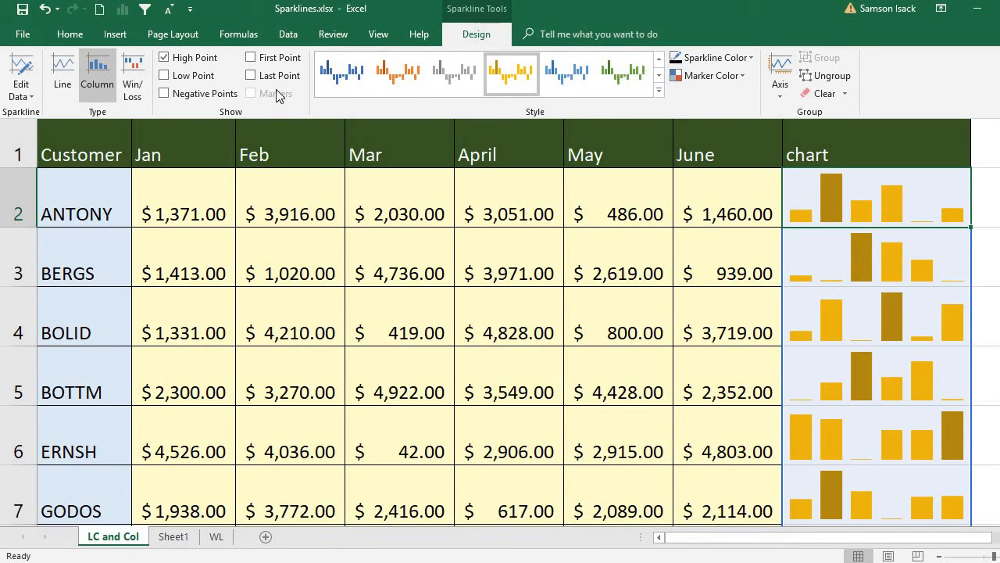
pyautogui.click(192, 77)
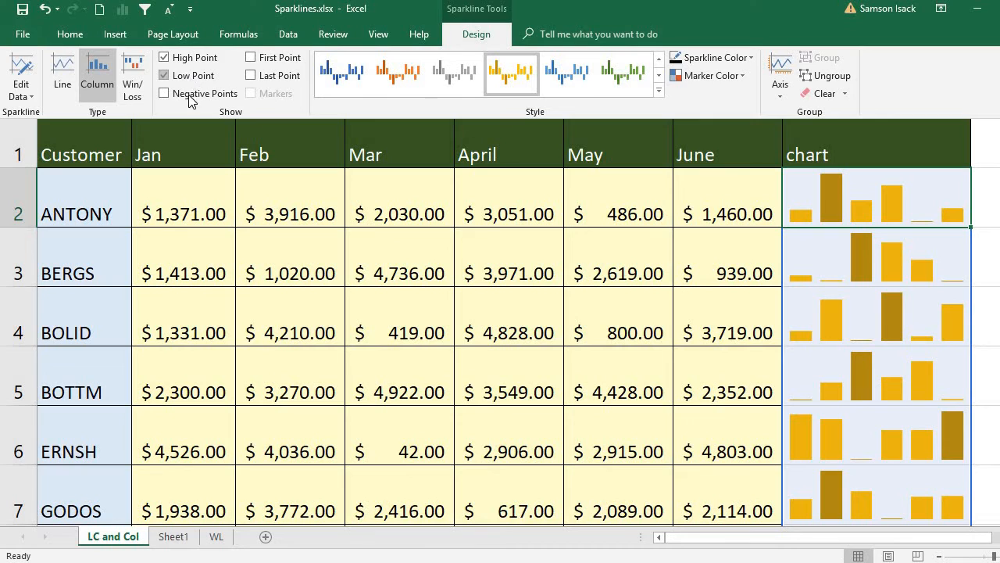
pyautogui.click(187, 95)
pyautogui.click(284, 83)
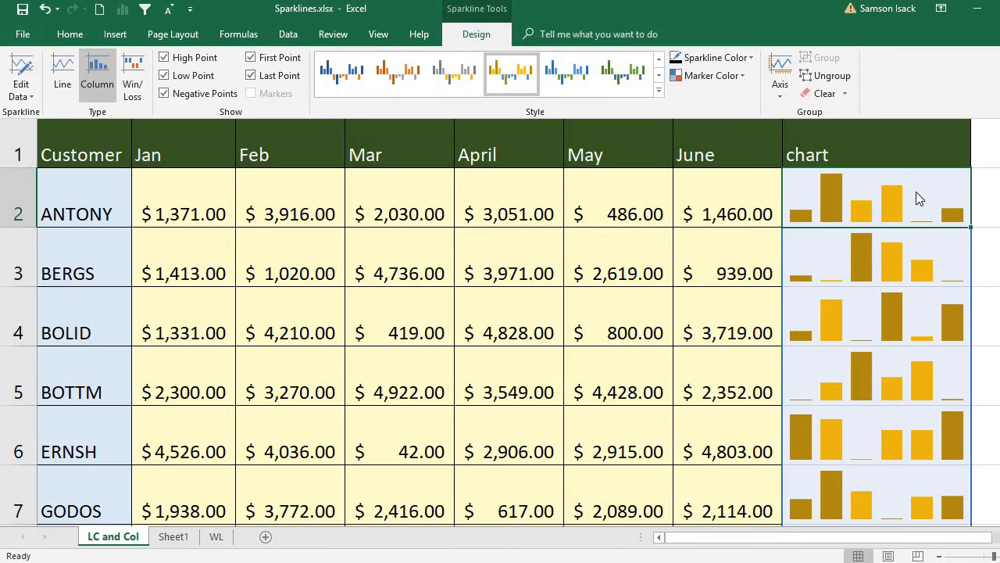
# - Turn off the low, negative, first and last point highlights so that only the High Point is marked
pyautogui.click(164, 57)
pyautogui.click(164, 75)
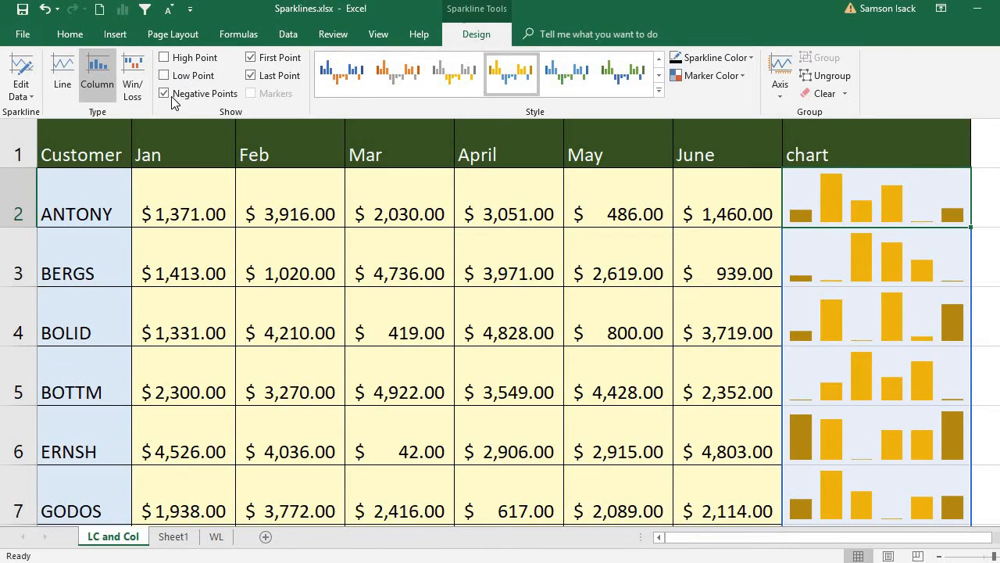
pyautogui.click(209, 93)
pyautogui.click(251, 57)
pyautogui.click(250, 76)
pyautogui.click(164, 57)
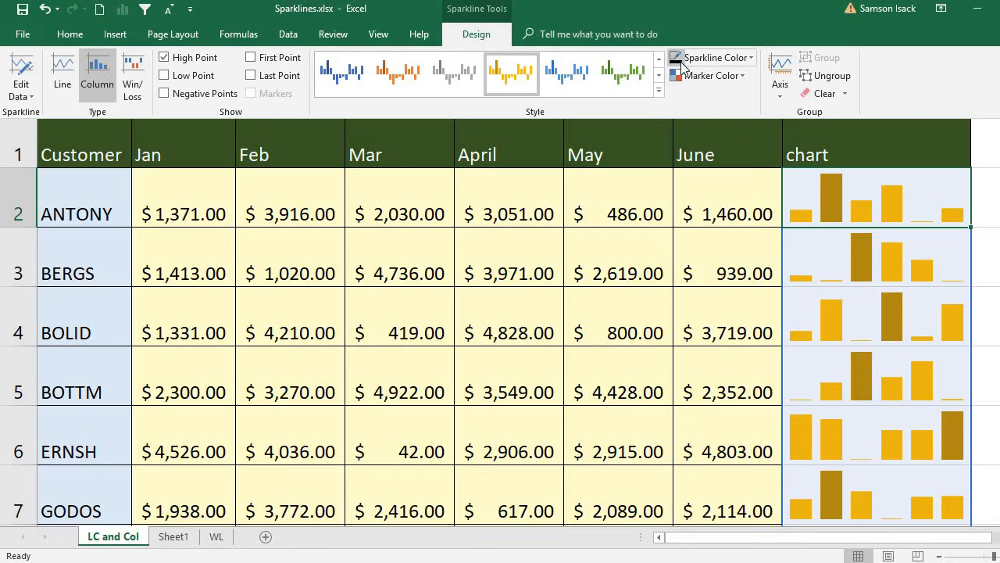
# - Set the sparkline color to standard red and the High Point marker color to orange
pyautogui.click(735, 59)
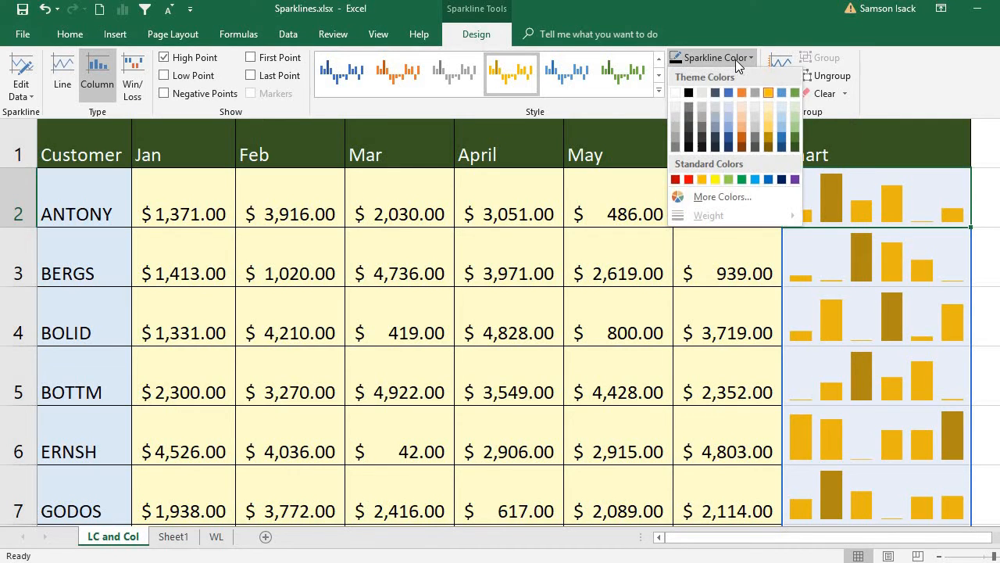
pyautogui.click(689, 180)
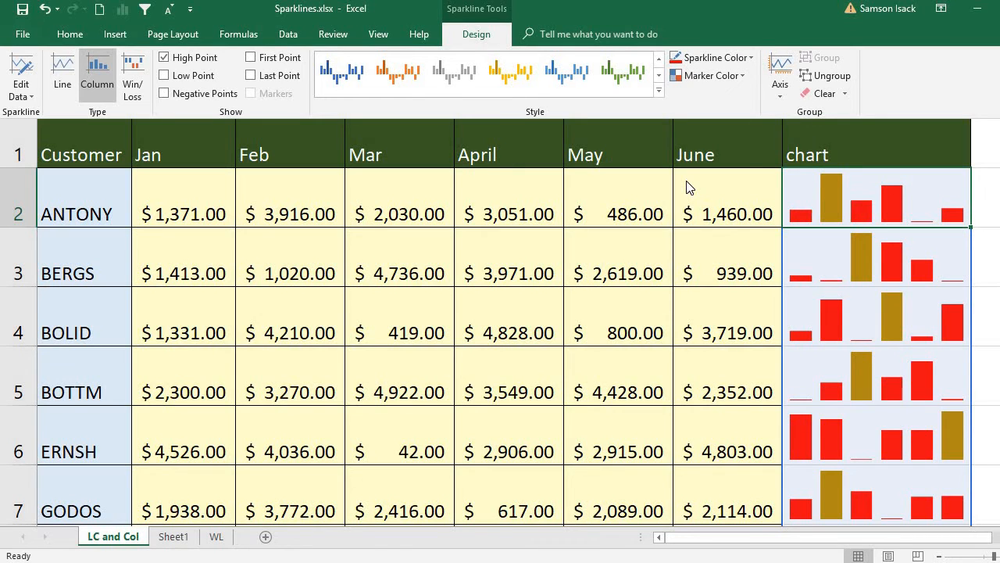
pyautogui.click(738, 76)
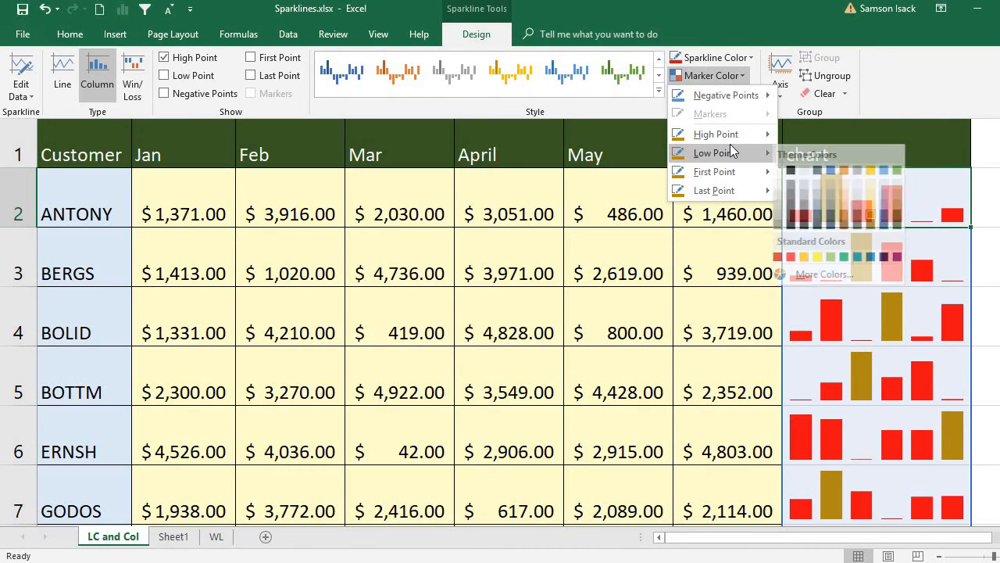
pyautogui.moveTo(732, 133)
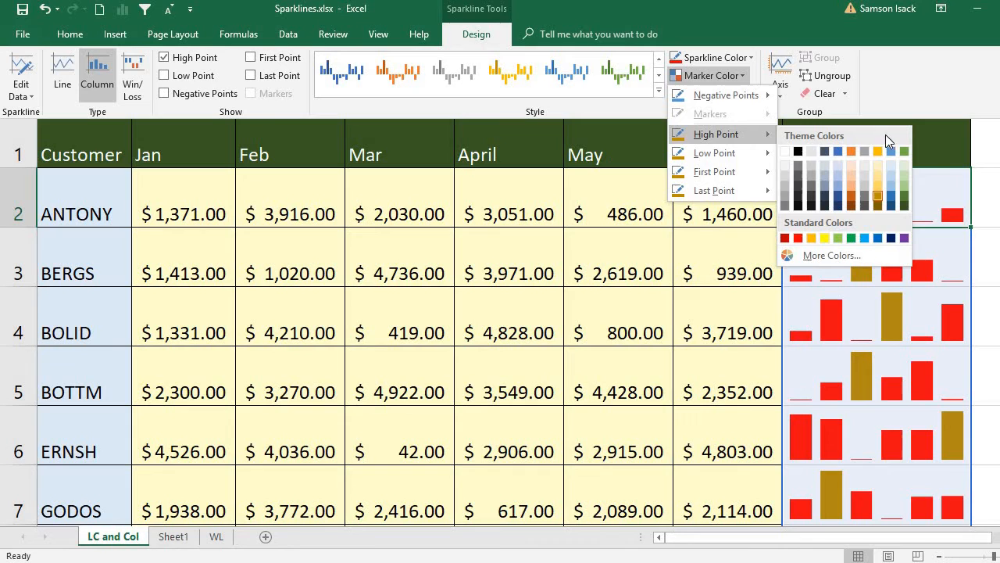
pyautogui.click(850, 152)
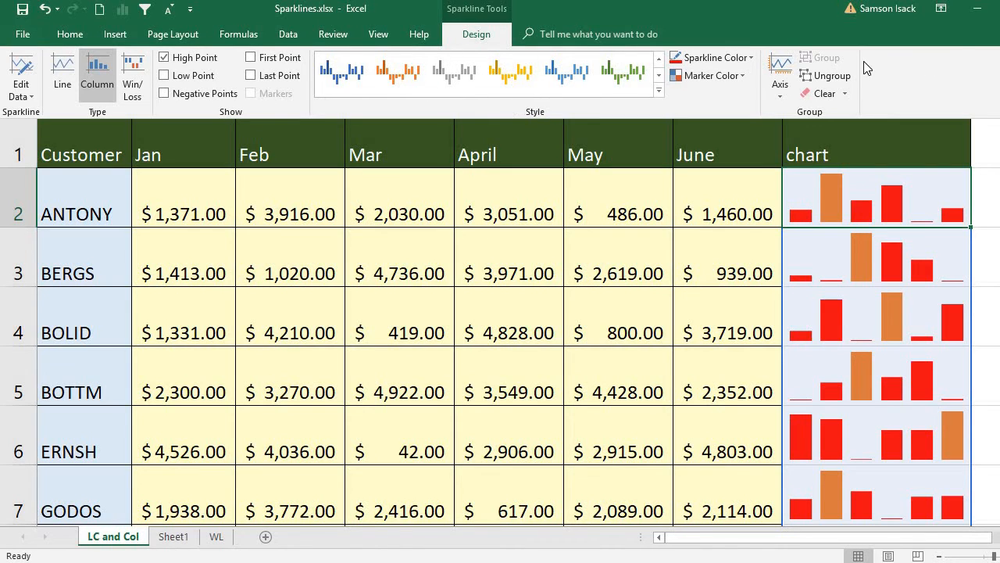
# - Review the sparklines' horizontal and vertical axis options, including Date Axis Type, without changing any
pyautogui.click(782, 94)
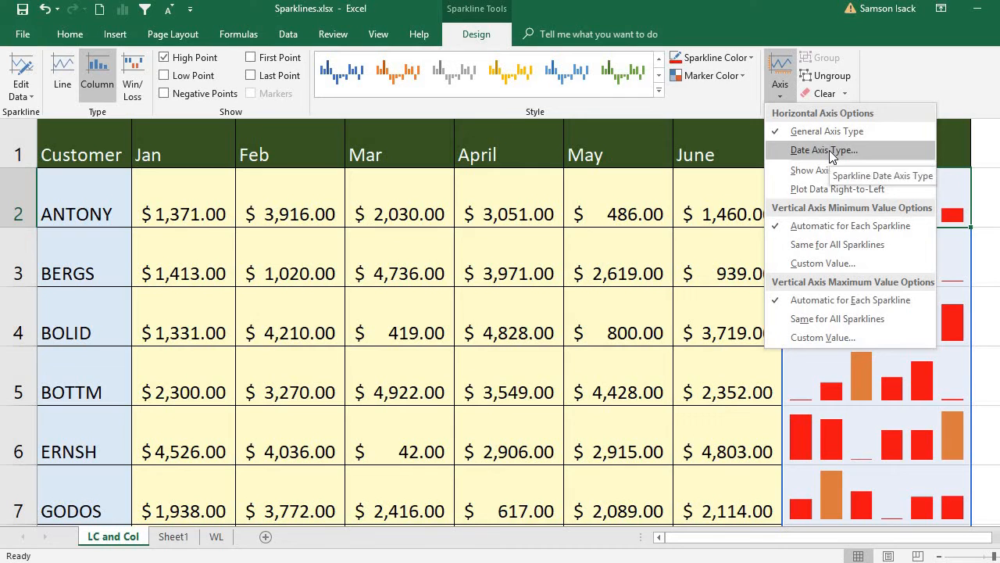
pyautogui.click(178, 152)
pyautogui.hotkey('ctrl', 'F1')
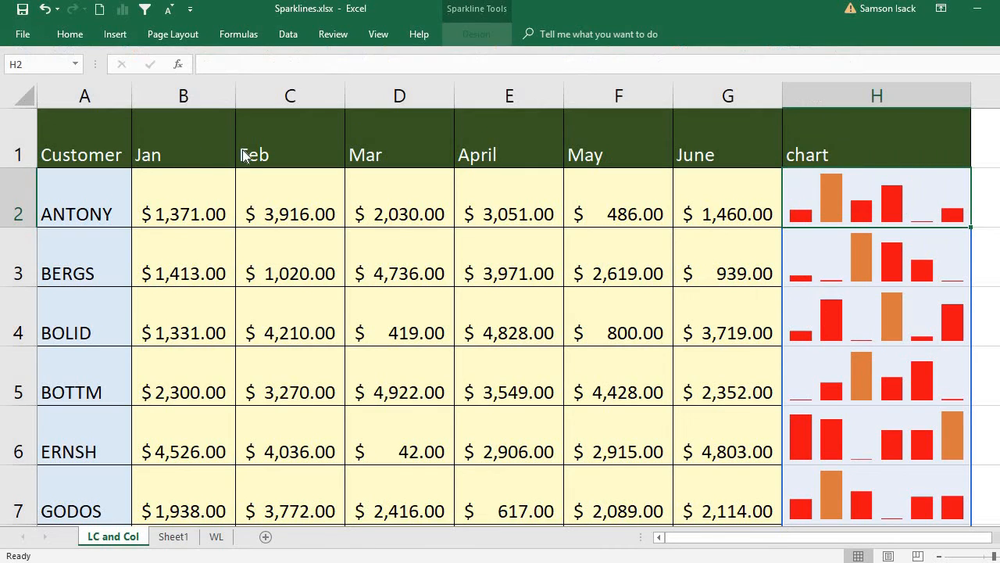
# - Check how the Jan and Feb headers in B1 and C1 are entered, leaving their text as it is
pyautogui.click(195, 149)
pyautogui.click(261, 149)
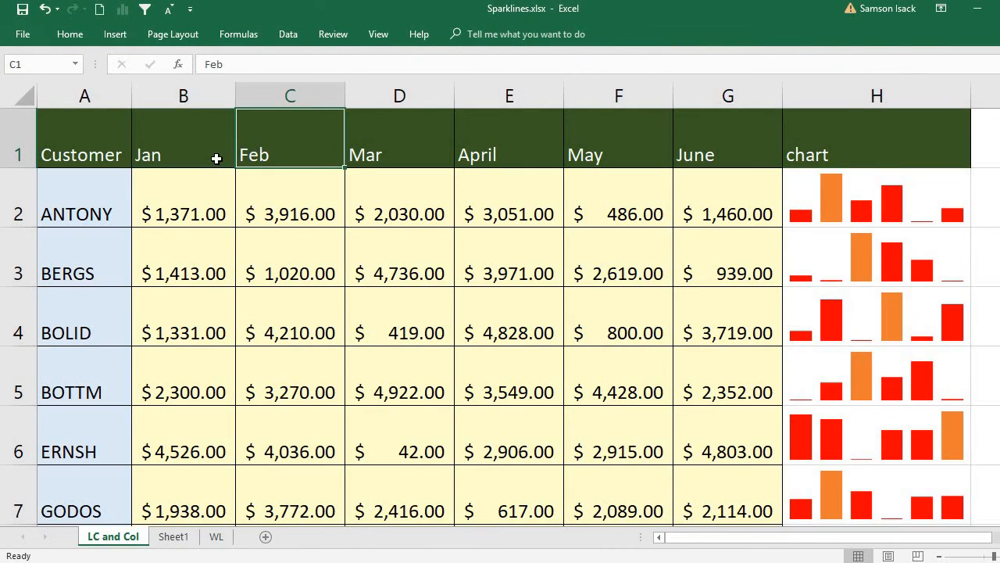
pyautogui.click(216, 156)
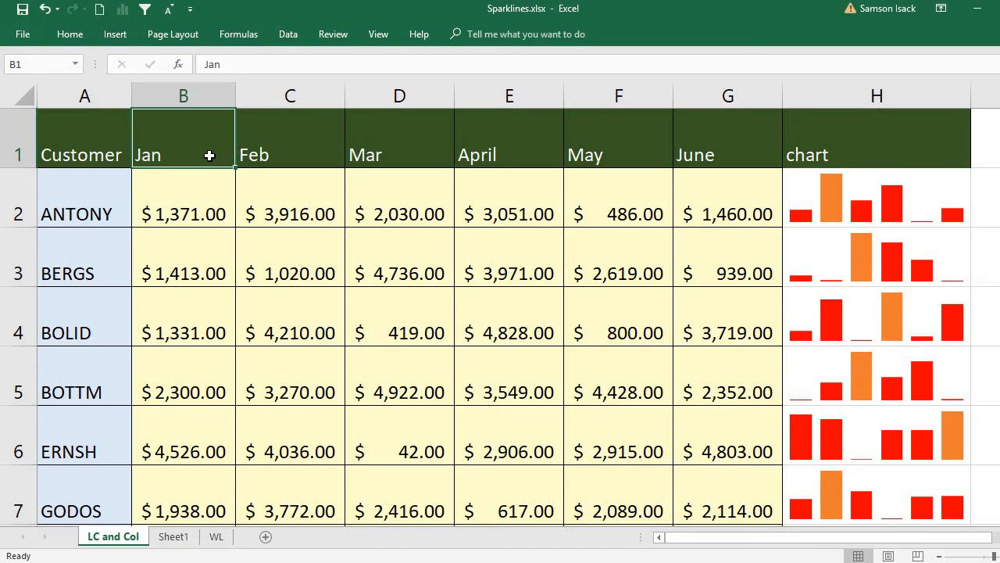
pyautogui.click(316, 157)
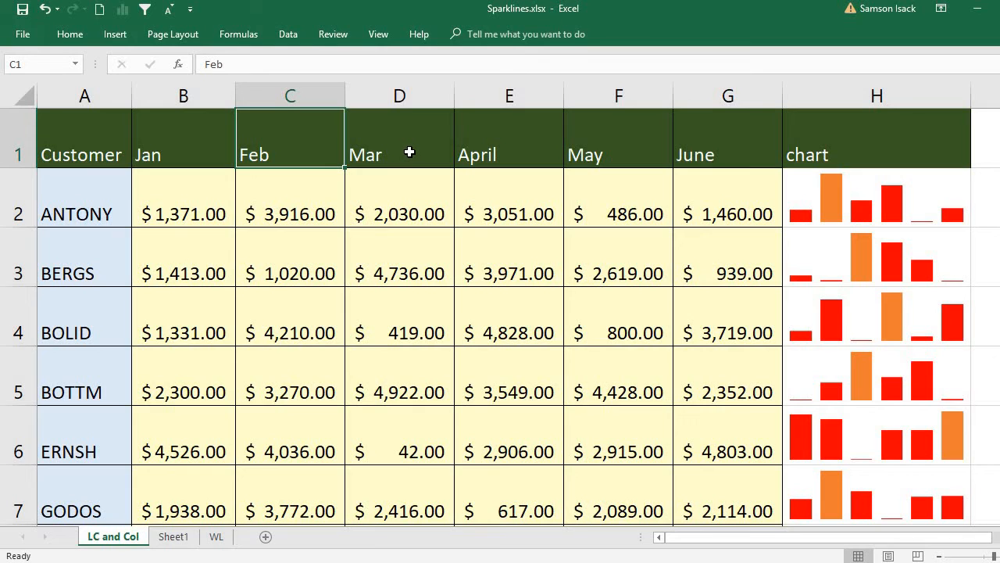
pyautogui.doubleClick(181, 149)
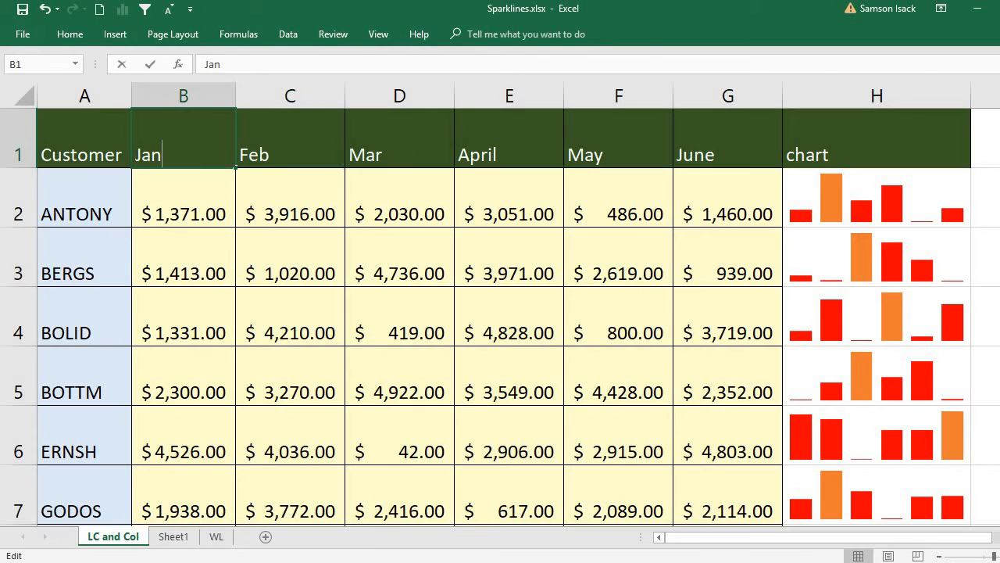
pyautogui.press('Return')
pyautogui.press('Up')
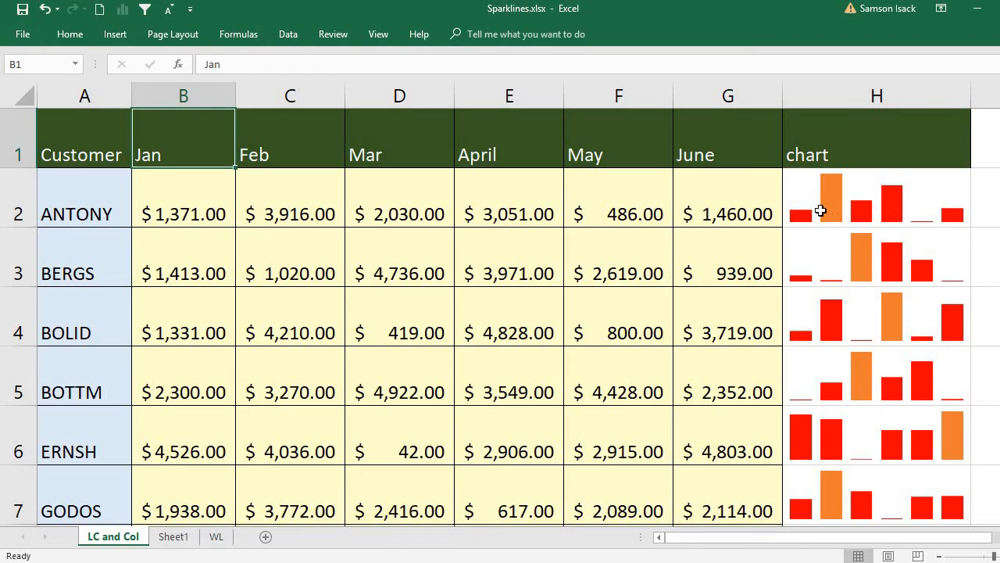
pyautogui.click(290, 36)
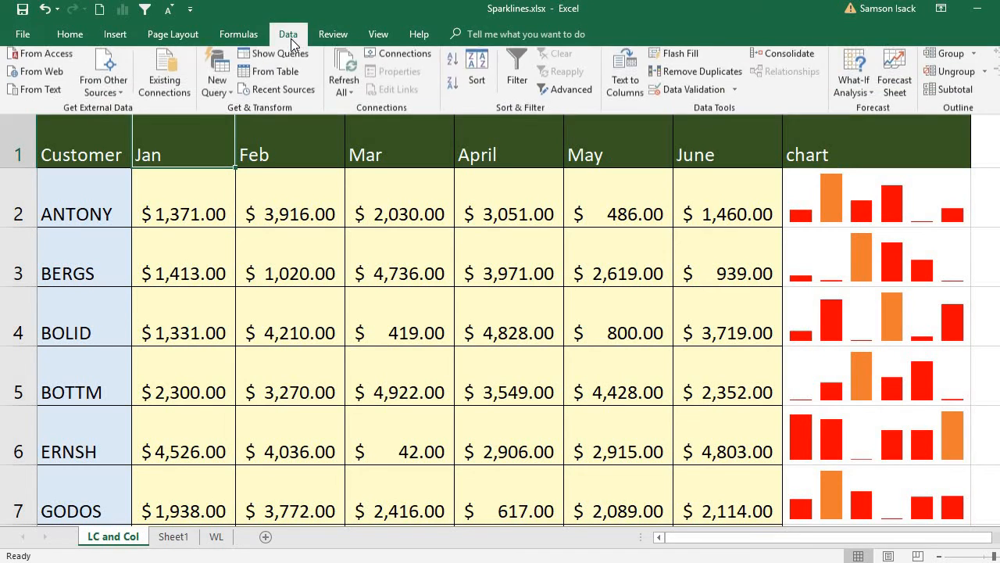
pyautogui.click(87, 36)
pyautogui.click(110, 36)
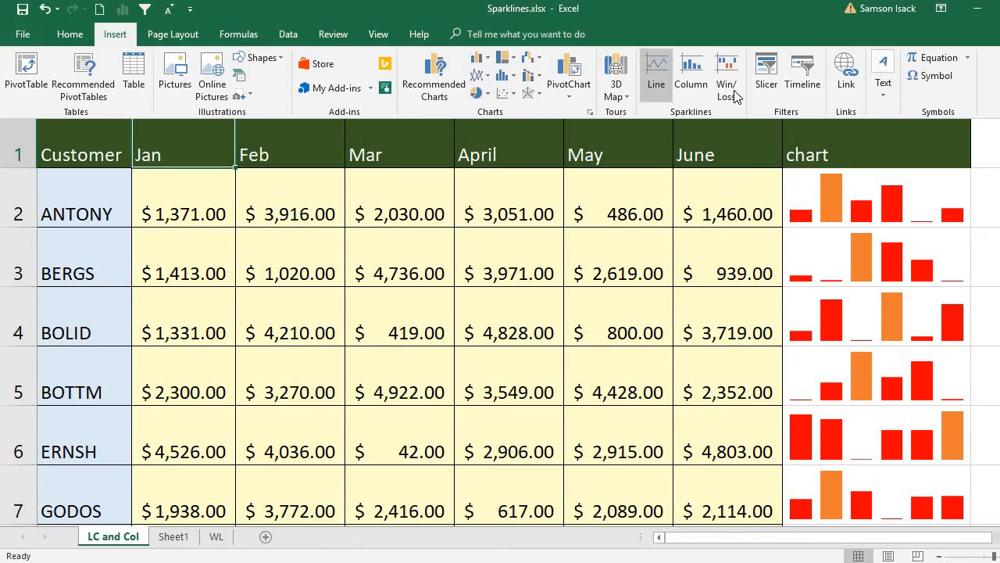
pyautogui.hotkey('ctrl', 'F1')
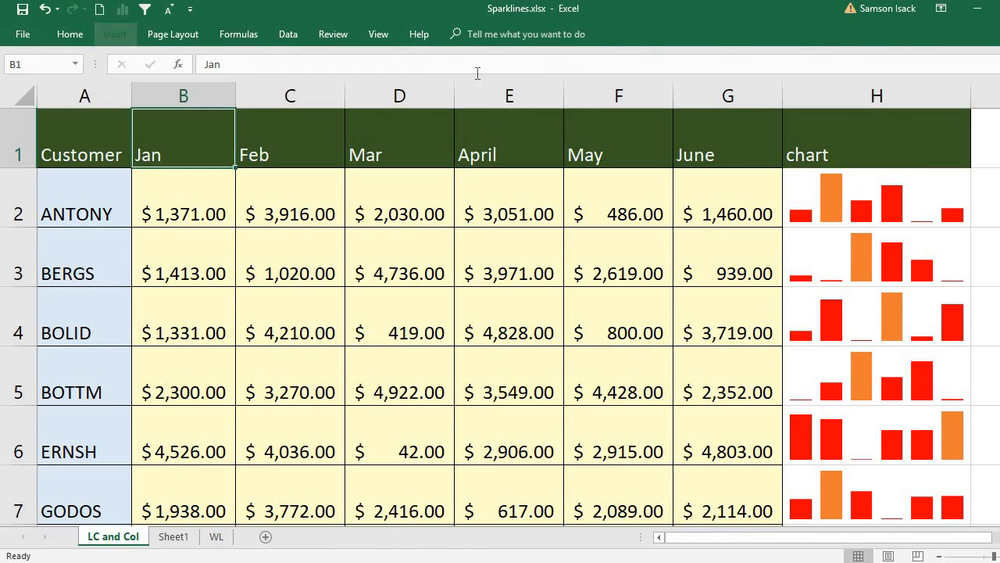
# - Show the horizontal axis on the sparklines in the chart column
pyautogui.click(881, 200)
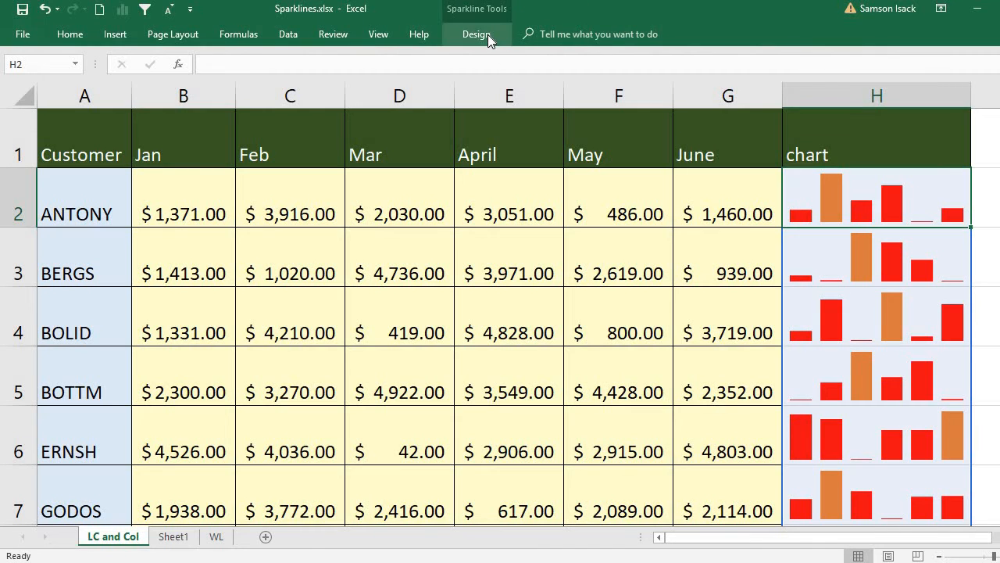
pyautogui.click(488, 35)
pyautogui.click(779, 82)
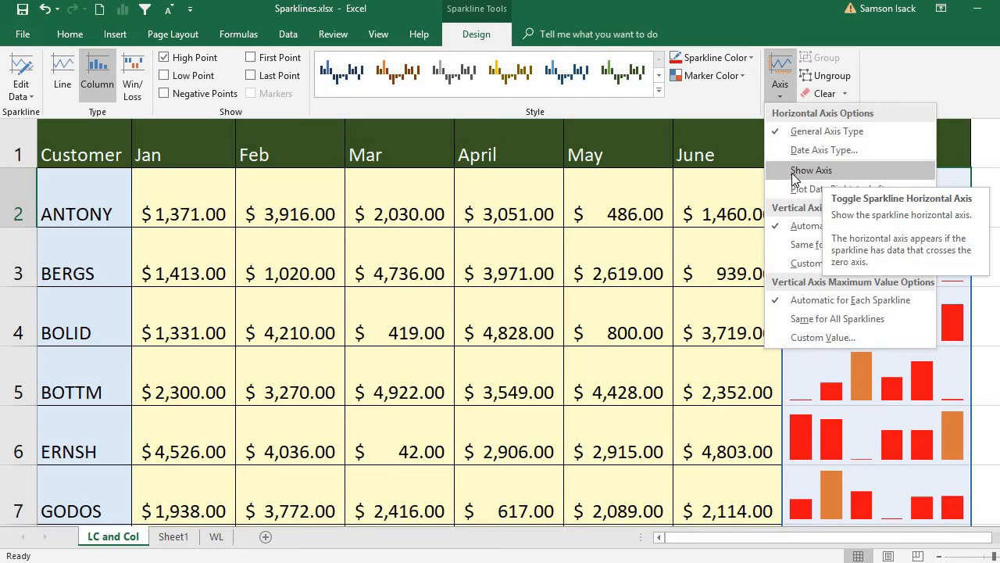
pyautogui.click(883, 175)
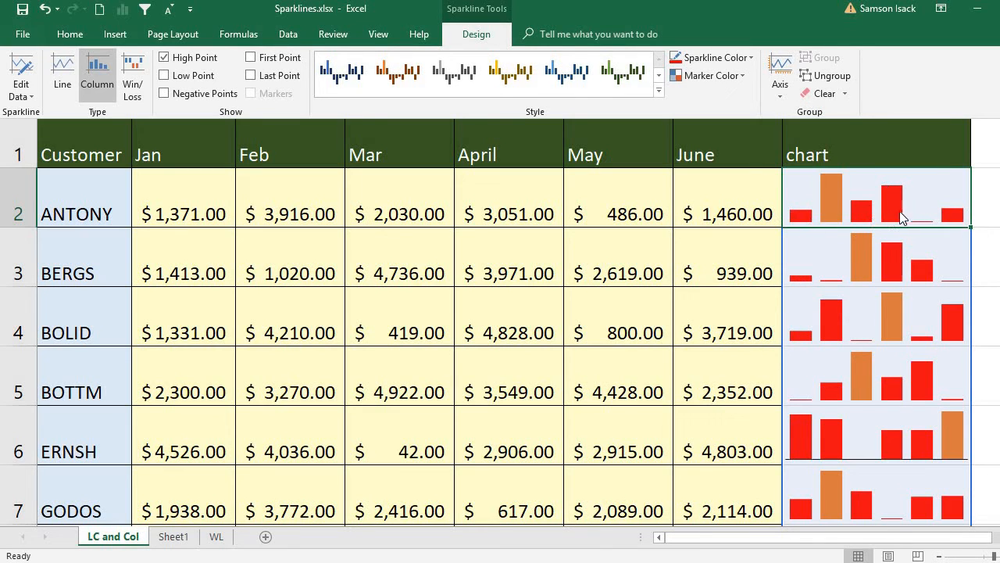
# - Change the May value in F2 to -486 and compare it with the sparkline in H2
pyautogui.click(623, 214)
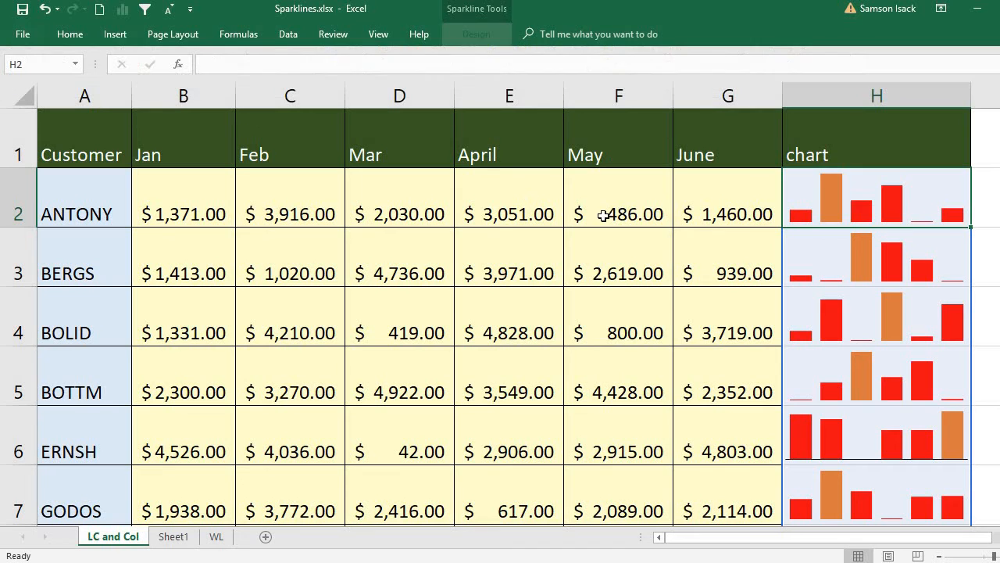
pyautogui.doubleClick(622, 214)
pyautogui.write('-486')
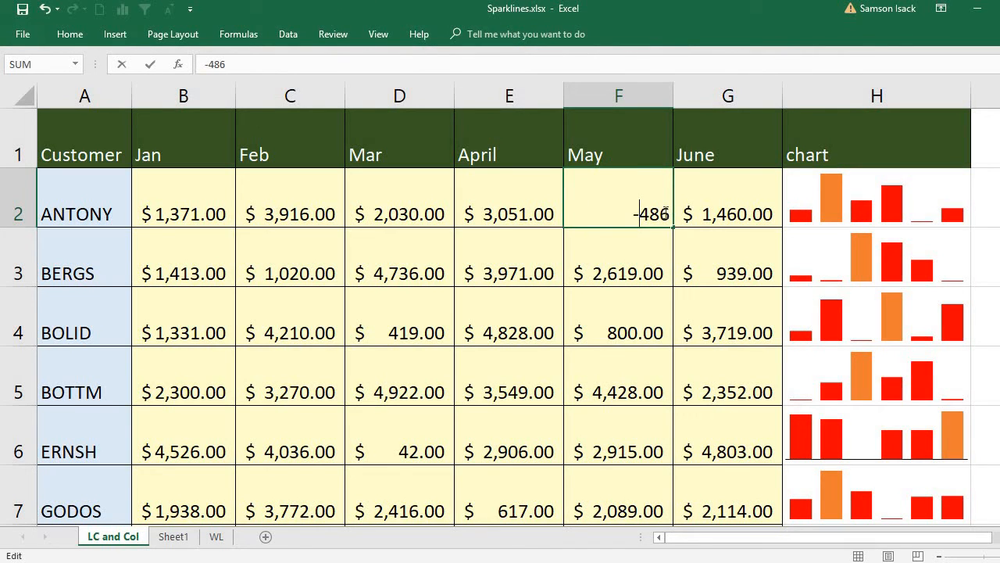
pyautogui.press('Return')
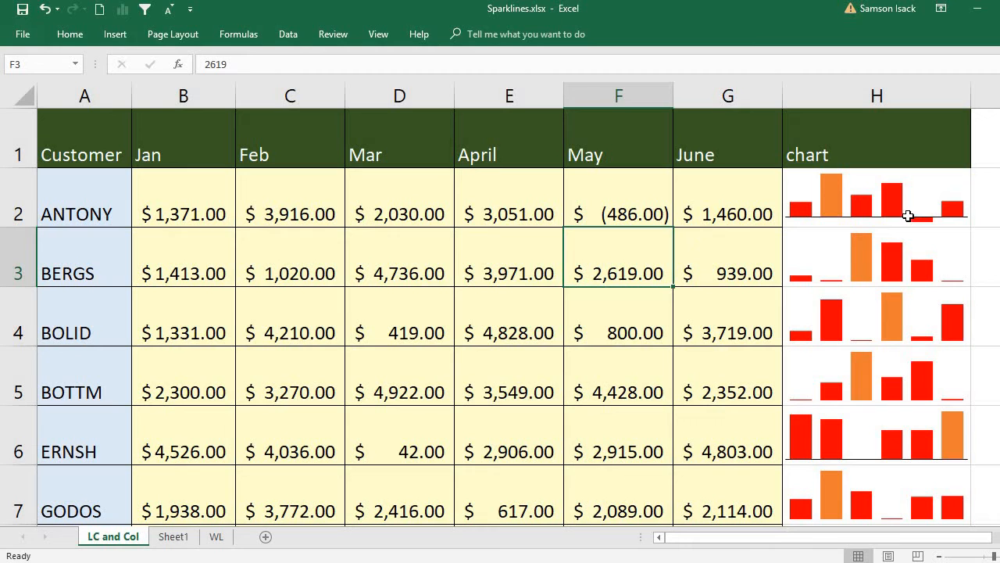
pyautogui.click(857, 195)
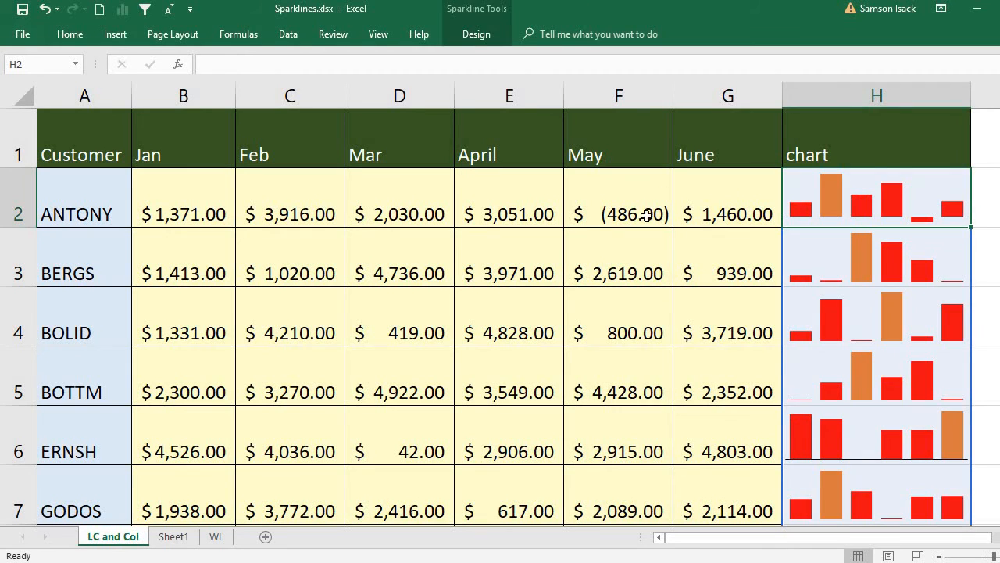
pyautogui.click(637, 213)
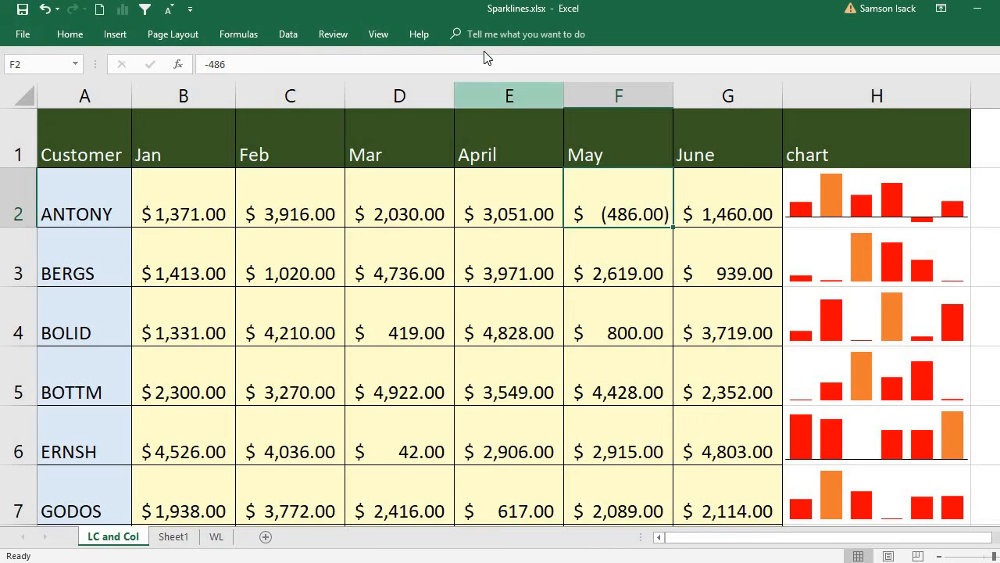
# - Give the sparklines' vertical axis a custom minimum value of 0
pyautogui.click(931, 201)
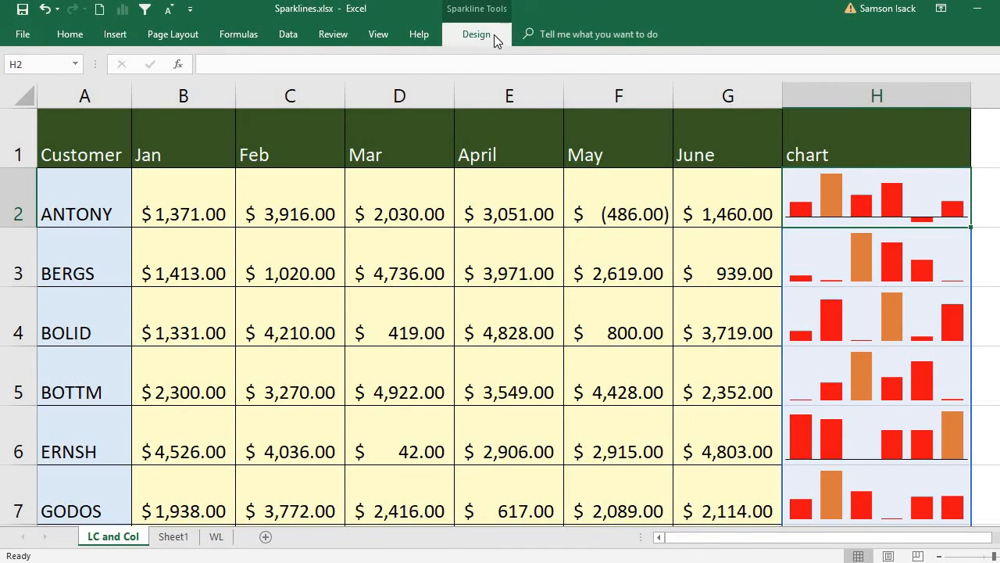
pyautogui.click(494, 35)
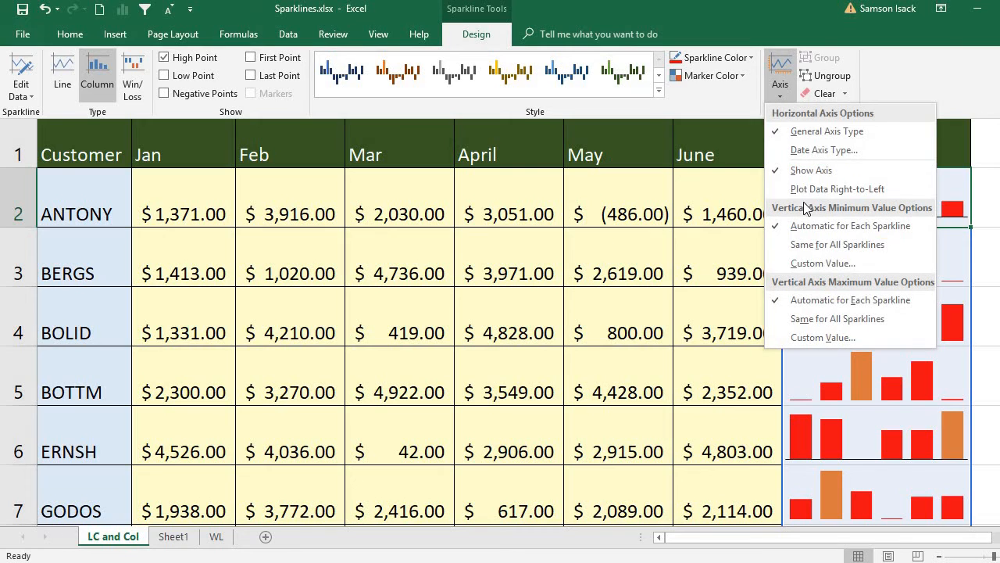
pyautogui.click(822, 263)
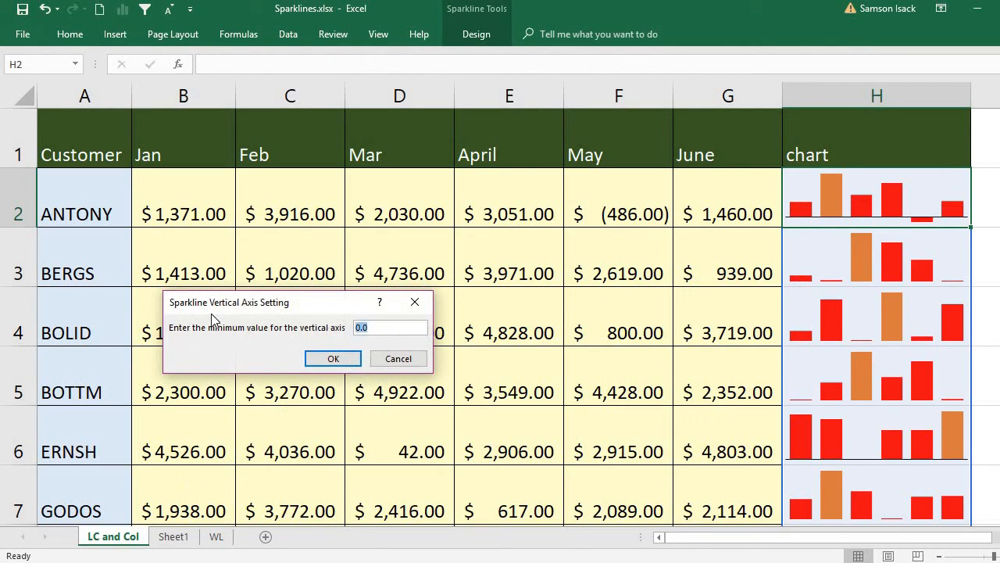
pyautogui.write('0')
pyautogui.click(328, 359)
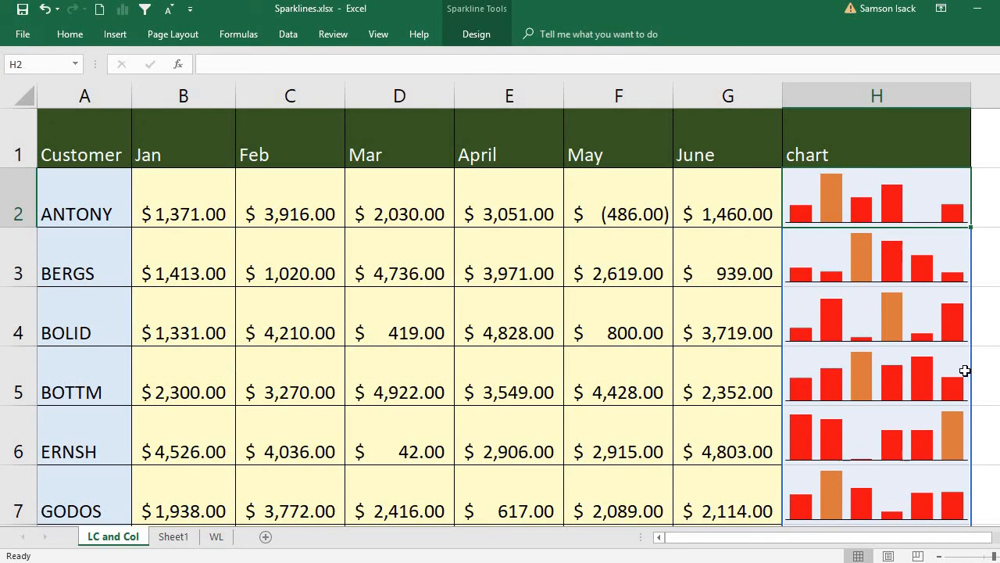
# - Return the vertical axis minimum to Automatic for Each Sparkline
pyautogui.click(474, 35)
pyautogui.click(780, 84)
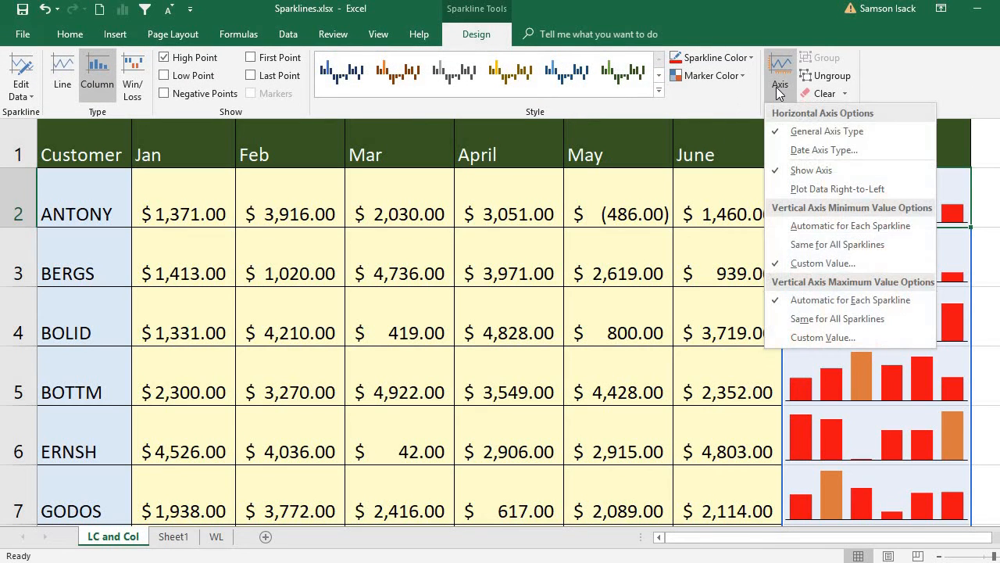
pyautogui.click(823, 227)
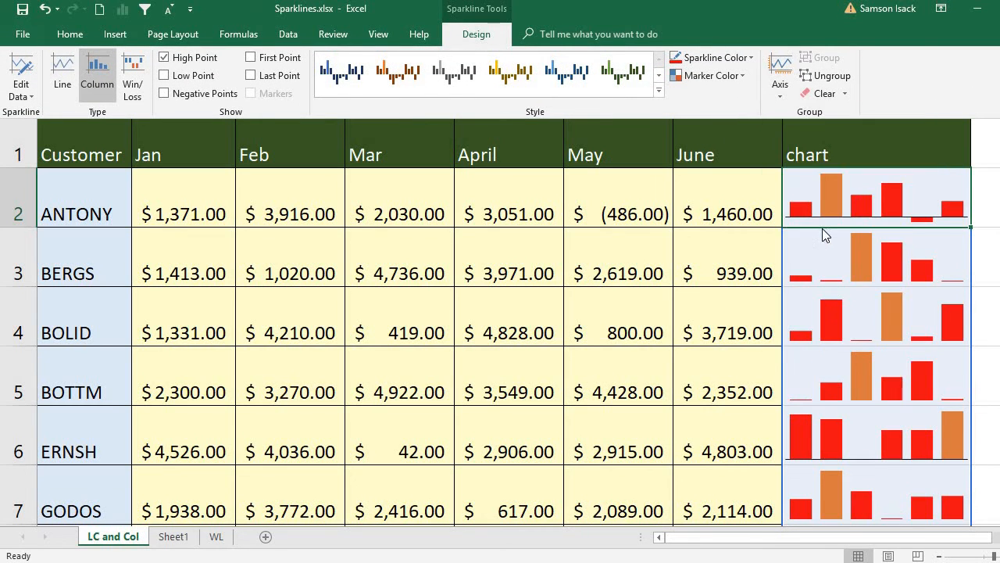
# - Plot the sparkline data right-to-left, with the vertical axis minimum on Automatic for Each Sparkline
pyautogui.click(780, 82)
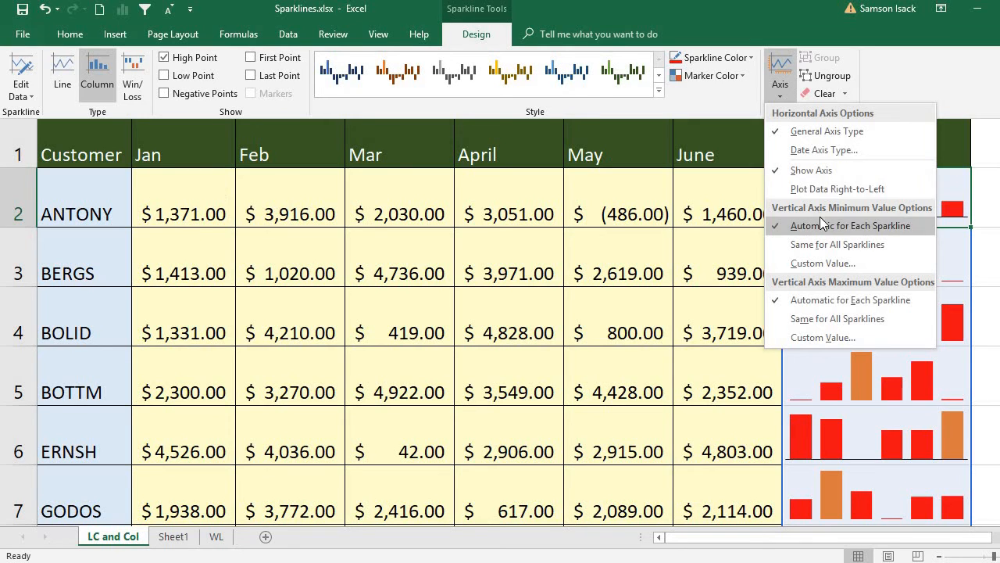
pyautogui.click(835, 190)
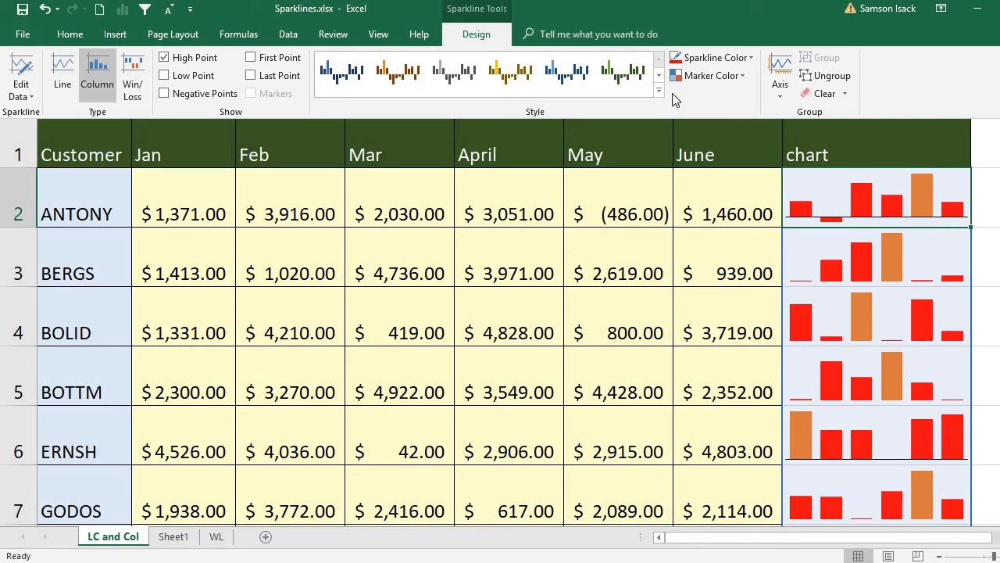
pyautogui.click(786, 93)
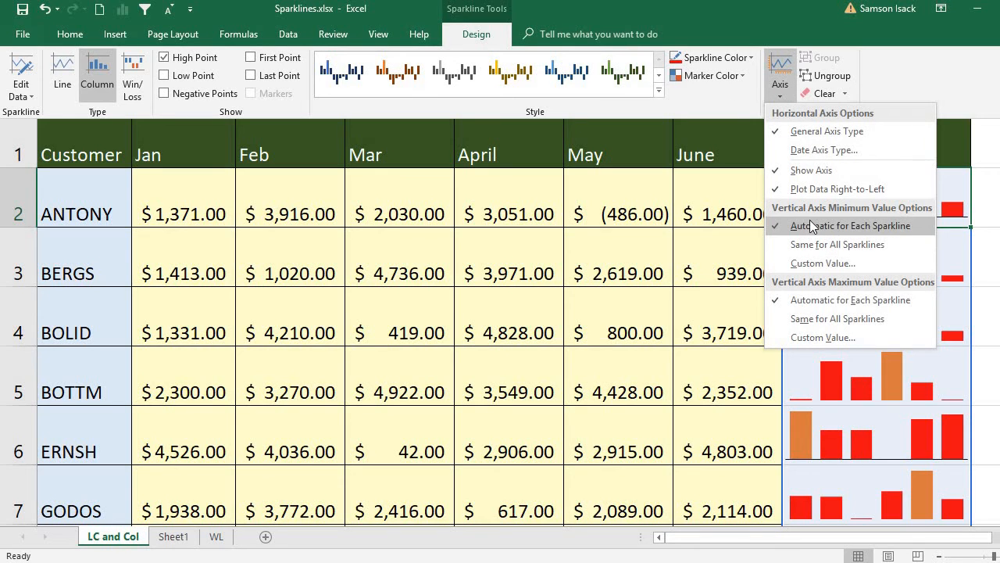
pyautogui.click(893, 224)
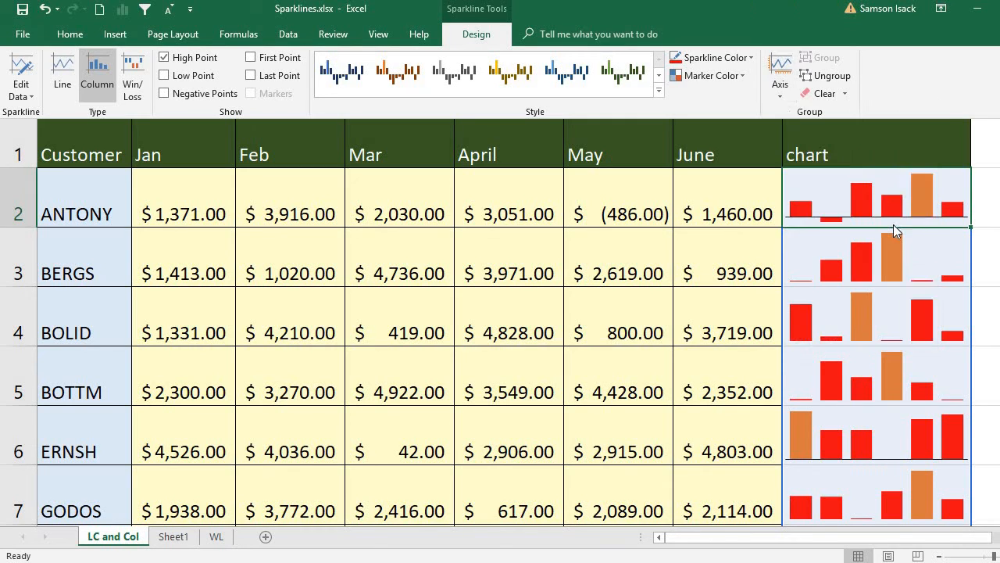
# - Set both the minimum and the maximum of the vertical axis to Same for All Sparklines
pyautogui.click(780, 76)
pyautogui.click(163, 255)
pyautogui.click(787, 87)
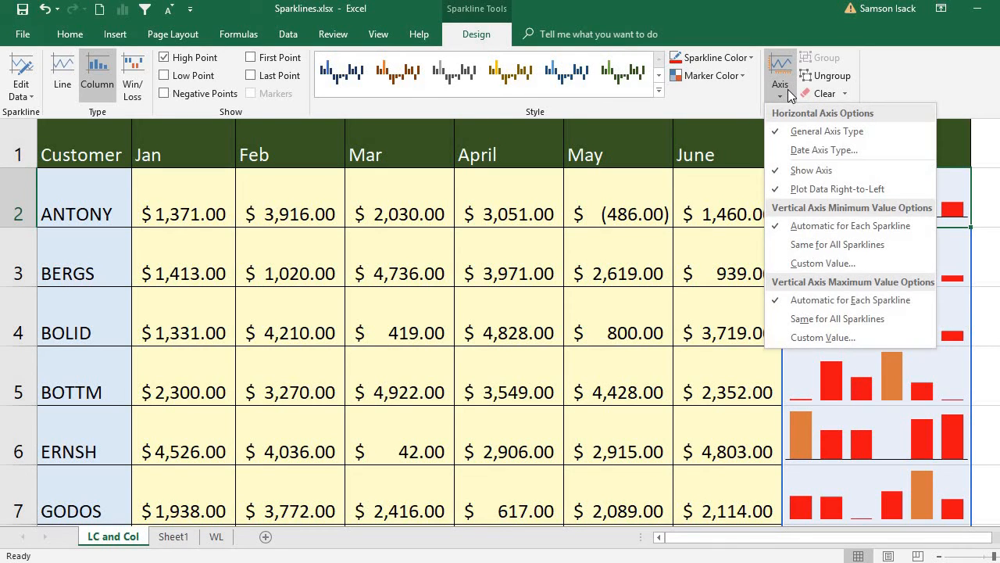
pyautogui.click(827, 245)
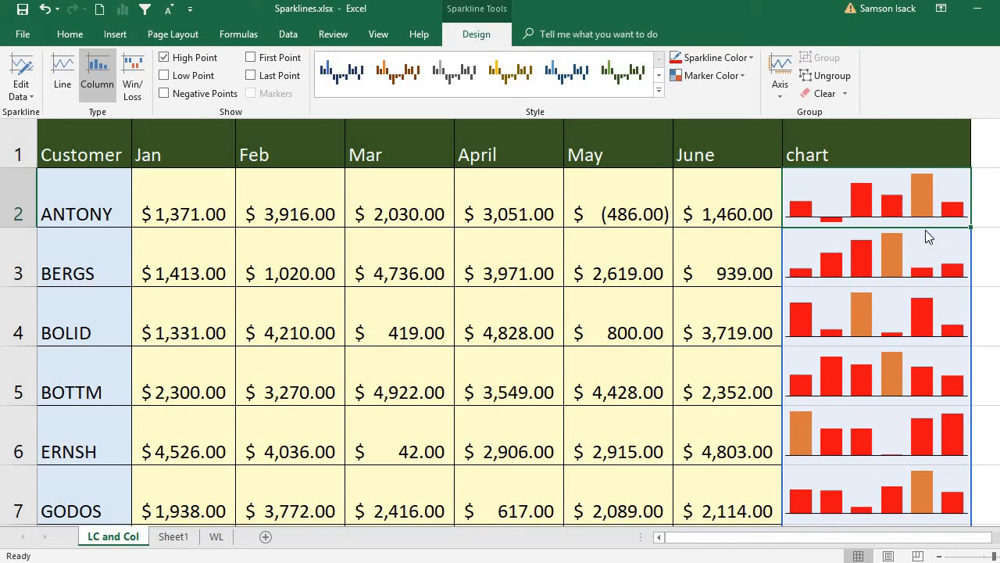
pyautogui.click(780, 78)
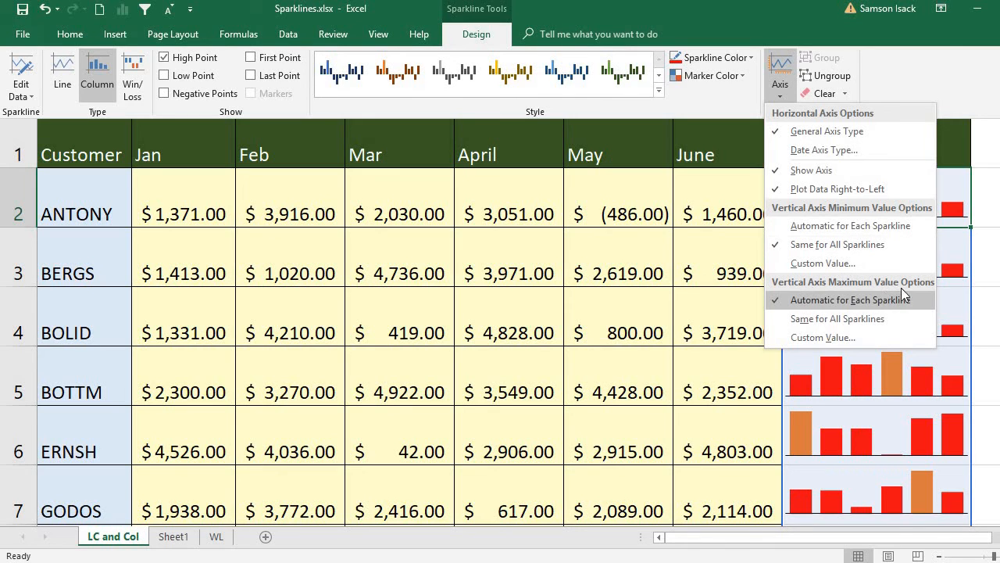
pyautogui.click(856, 318)
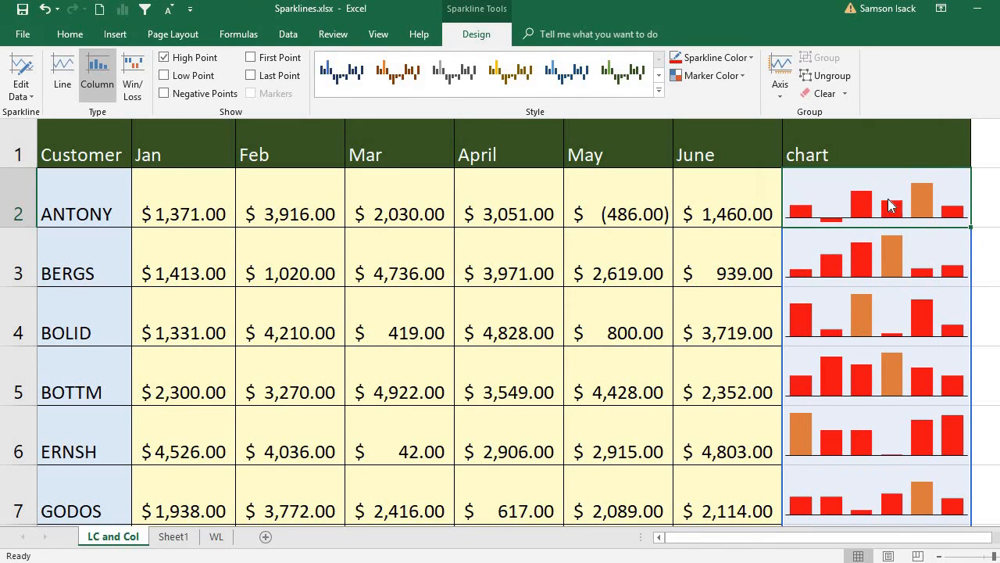
# - Switch the vertical axis minimum from the shared setting to a custom value of 0.0
pyautogui.click(781, 93)
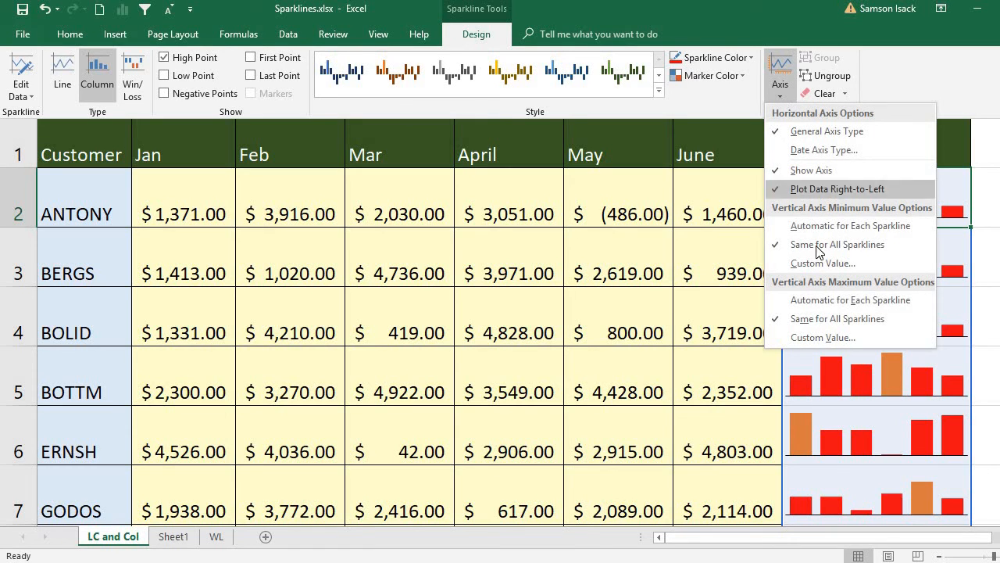
pyautogui.click(838, 264)
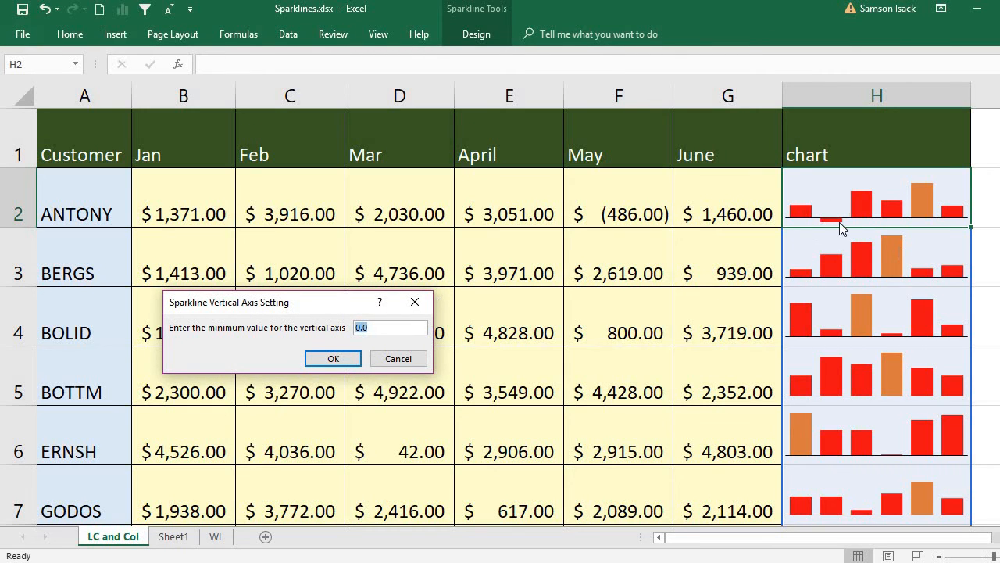
pyautogui.click(333, 357)
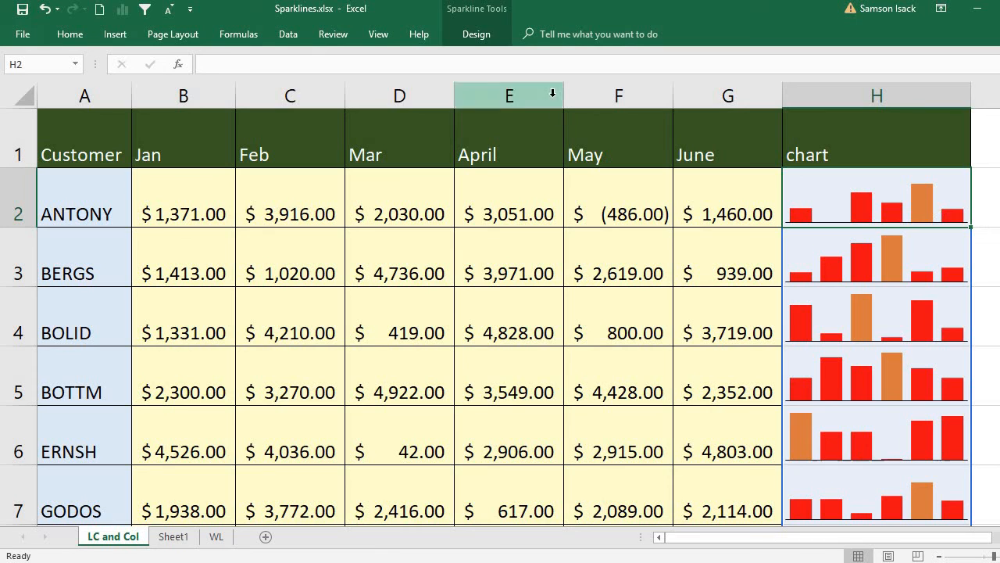
pyautogui.click(484, 38)
pyautogui.click(779, 92)
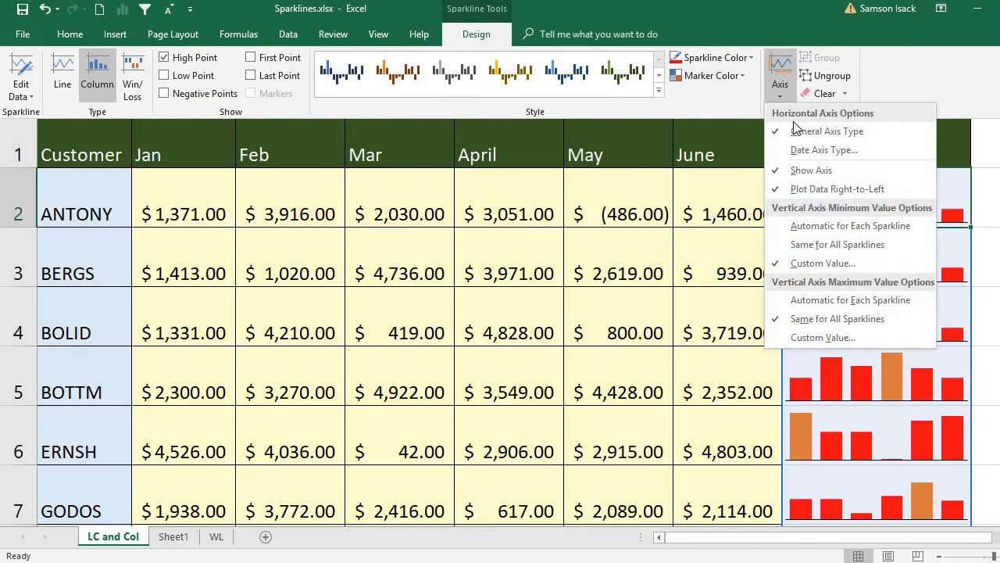
pyautogui.click(832, 337)
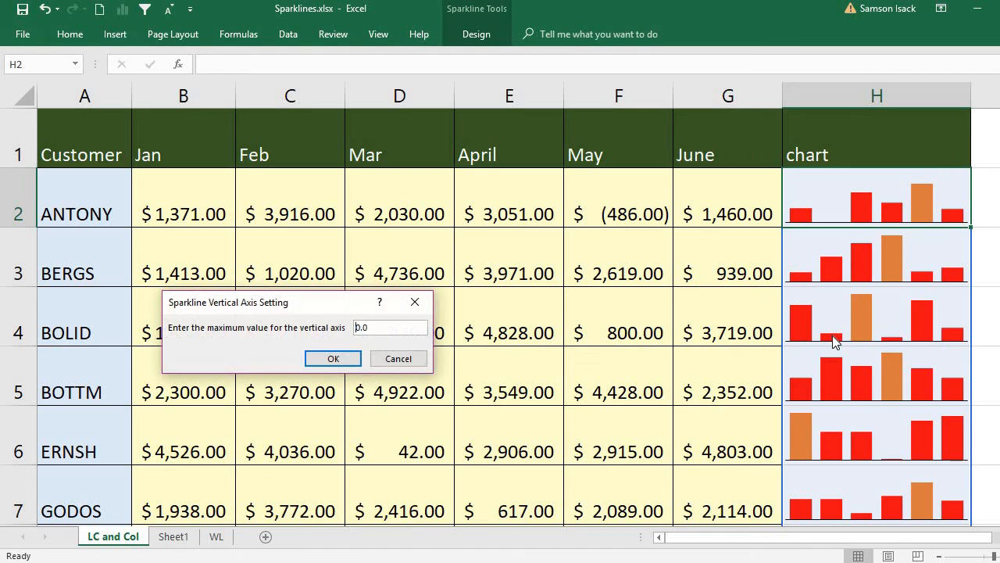
pyautogui.click(415, 302)
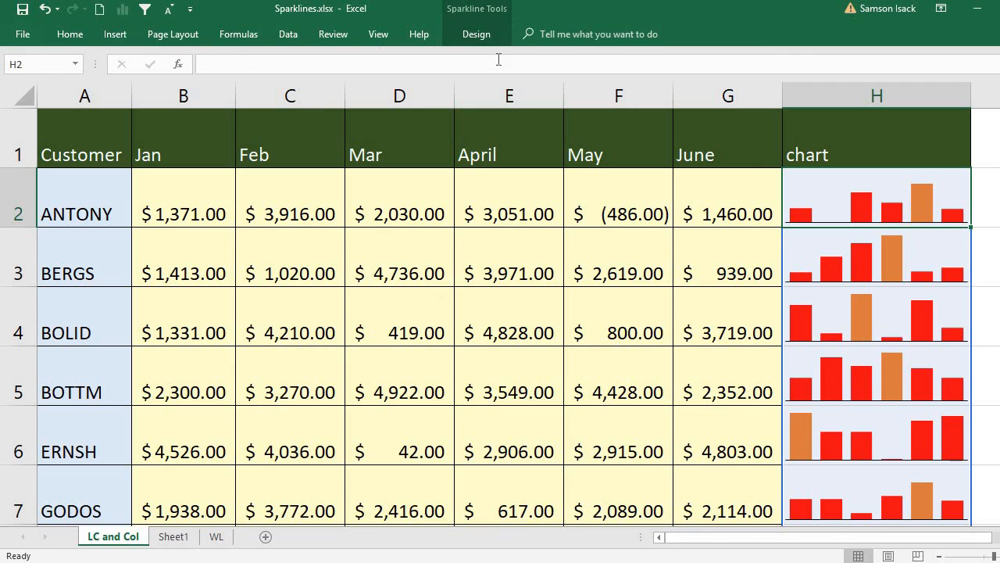
pyautogui.click(492, 34)
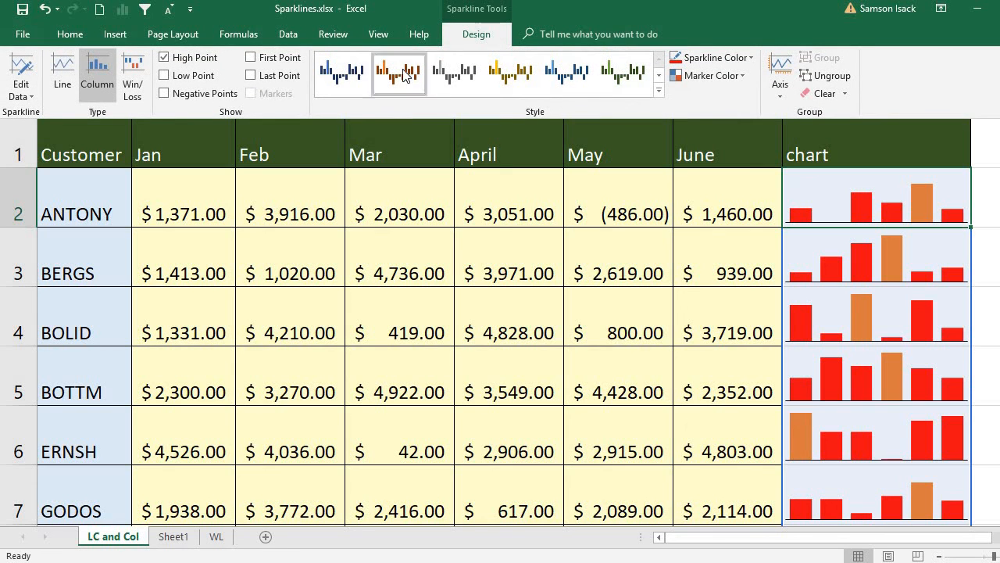
pyautogui.click(21, 94)
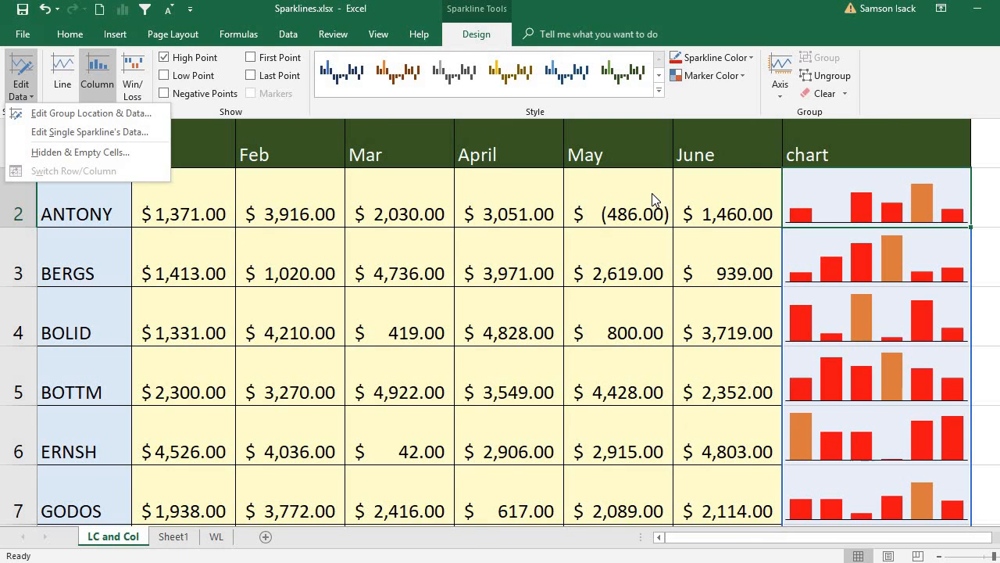
pyautogui.click(844, 277)
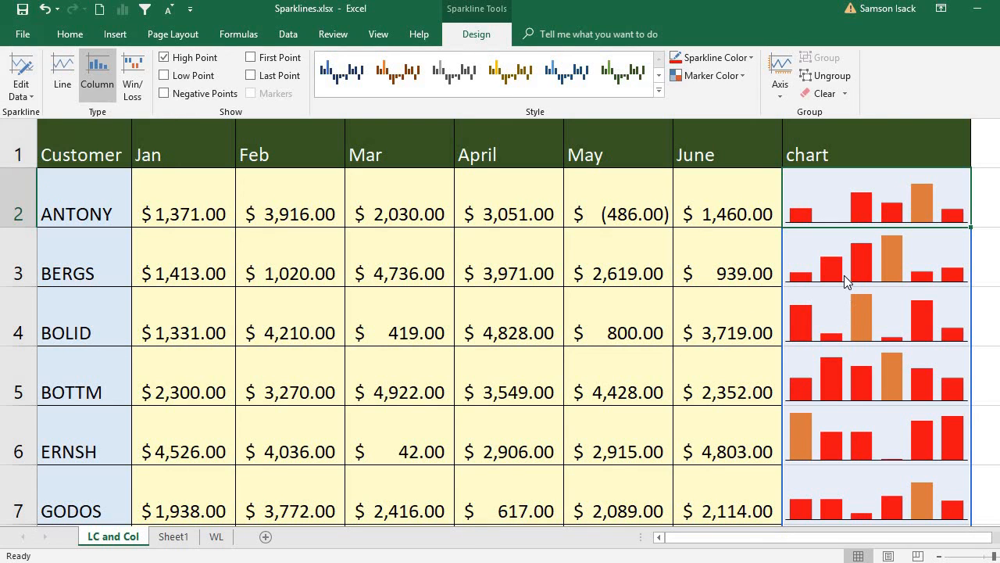
pyautogui.click(827, 251)
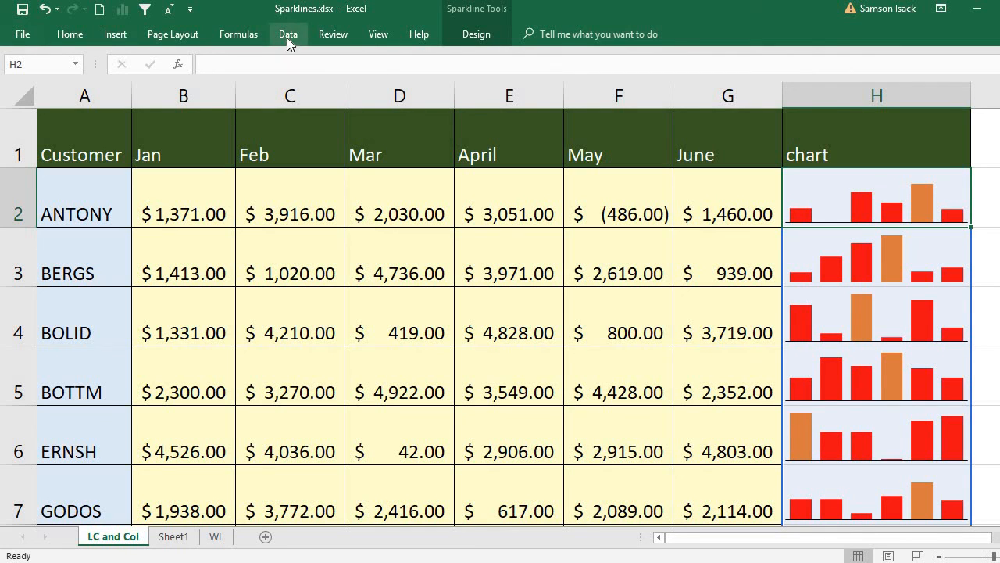
pyautogui.click(489, 39)
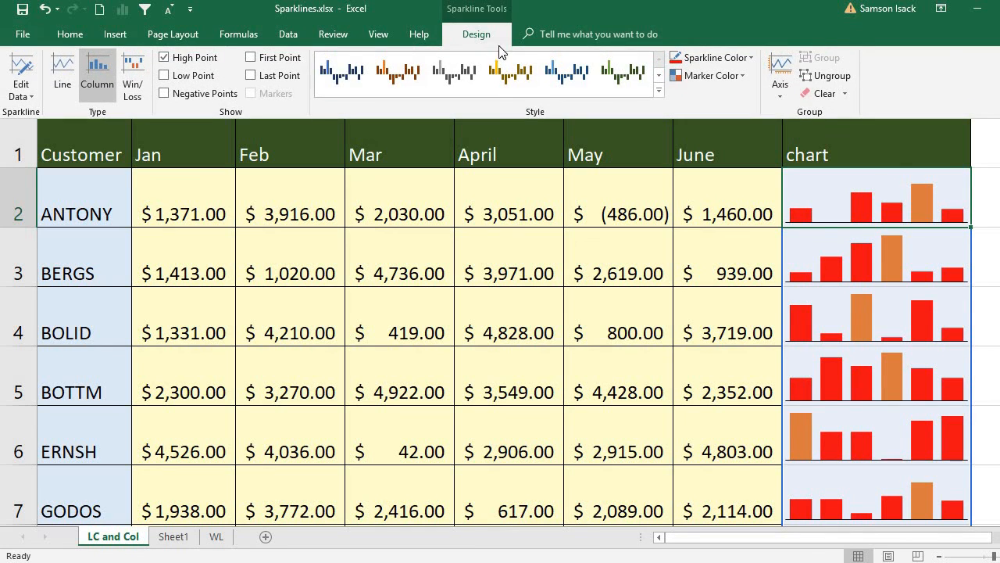